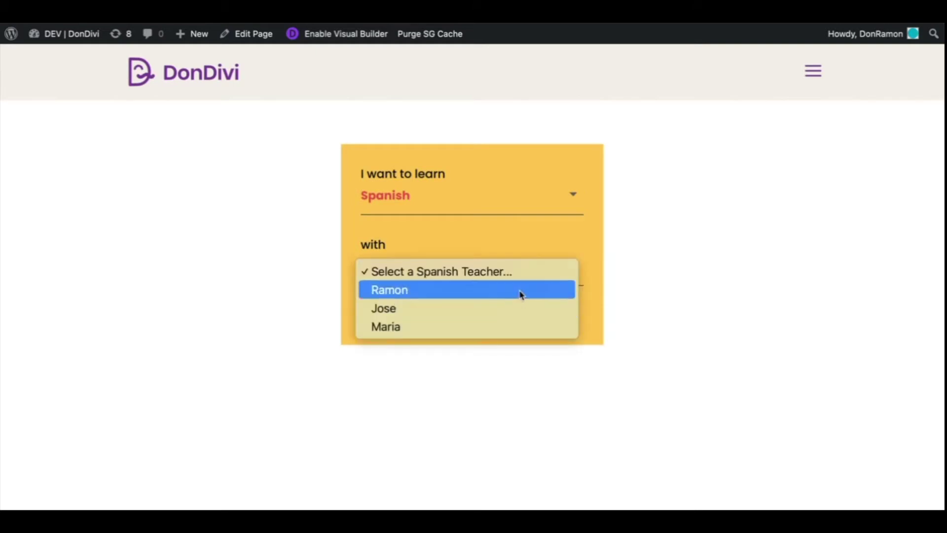
- Try out the finished form by choosing a Spanish teacher and switching the language between English and Spanish
click(522, 294)
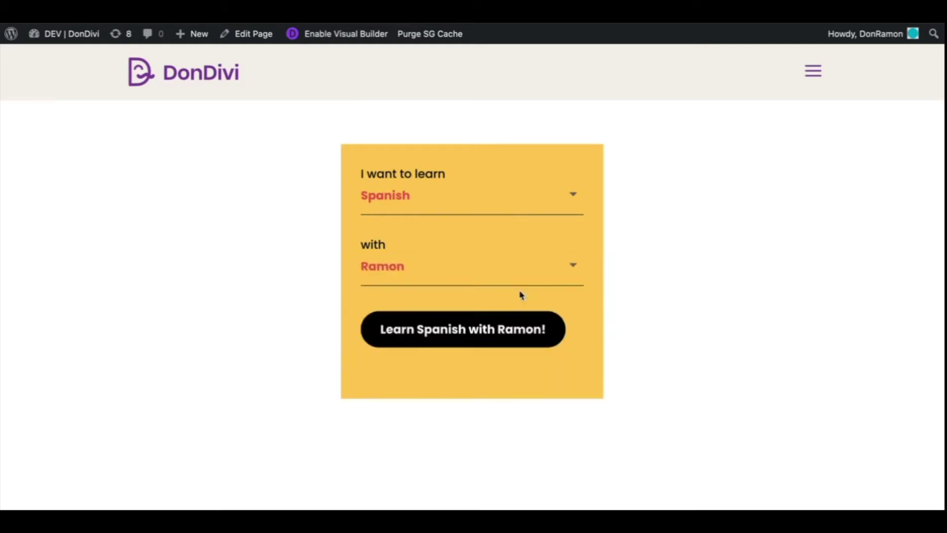
click(510, 209)
click(510, 190)
click(507, 189)
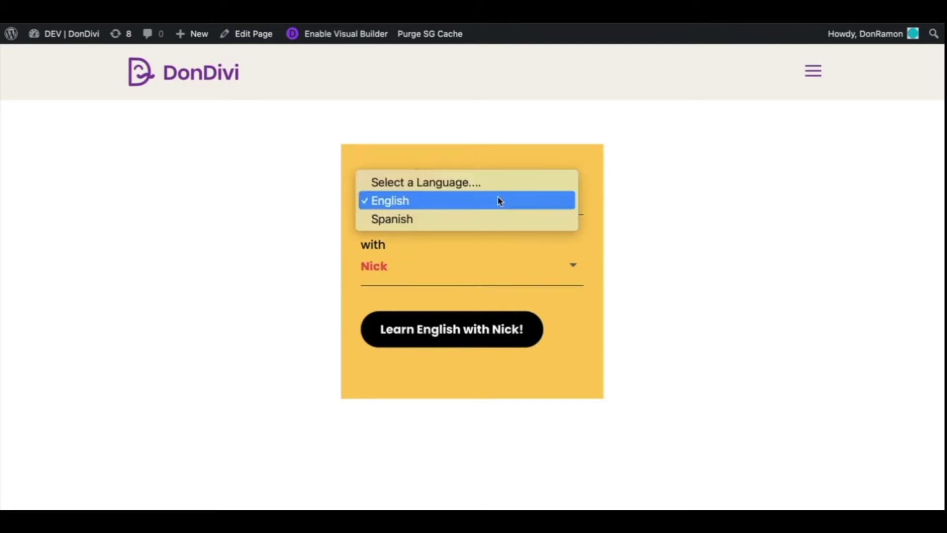
click(493, 220)
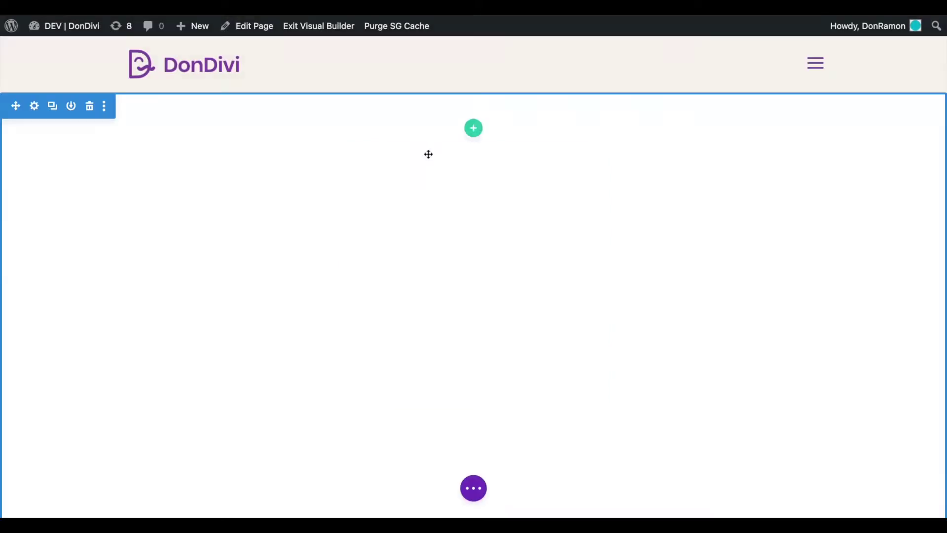
- Find the contact form module with the search term "form" and add it to the empty section
click(473, 128)
click(382, 232)
text(form)
click(371, 277)
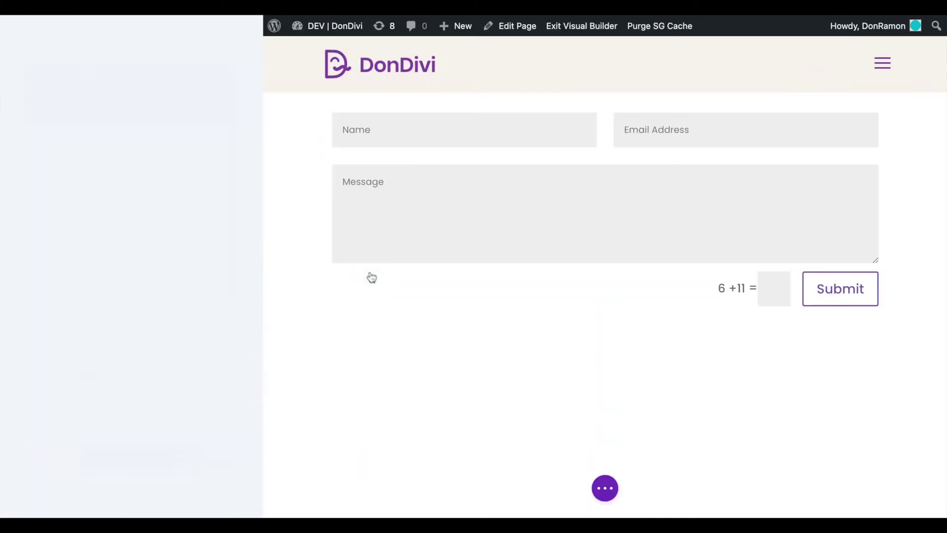
- Turn off the basic captcha in the contact form's spam protection settings
scroll(250, 400, down, 5)
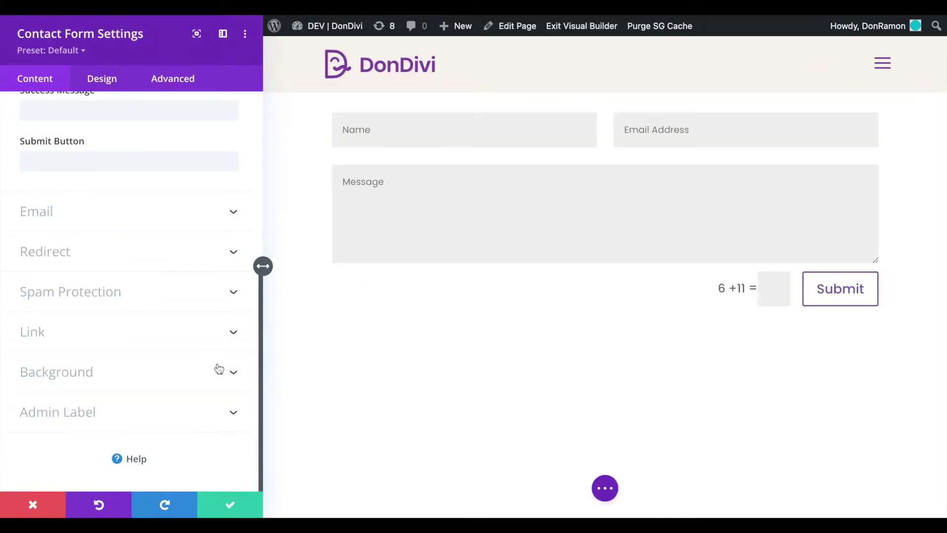
click(163, 294)
click(51, 287)
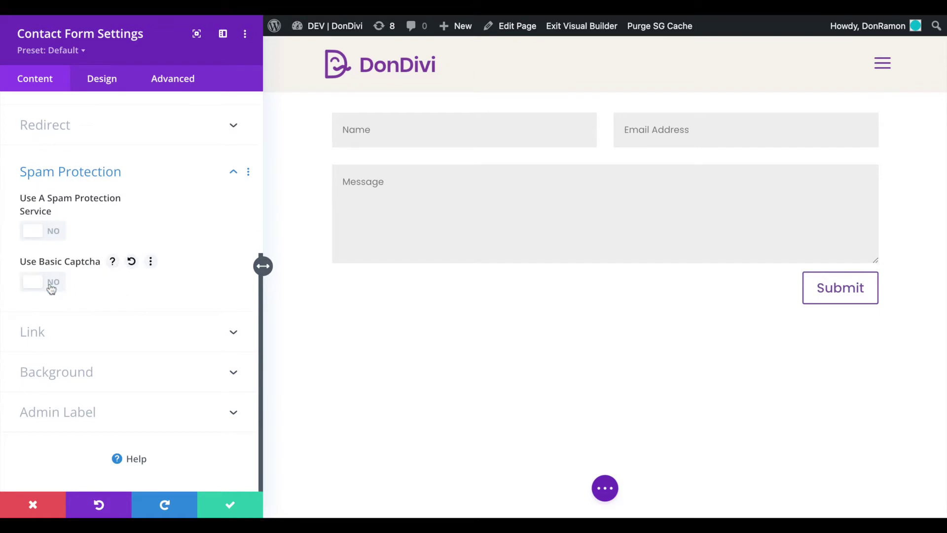
- Hide the form's submit button by adding the custom CSS "display: none;" to the Contact Button element
click(164, 85)
click(137, 184)
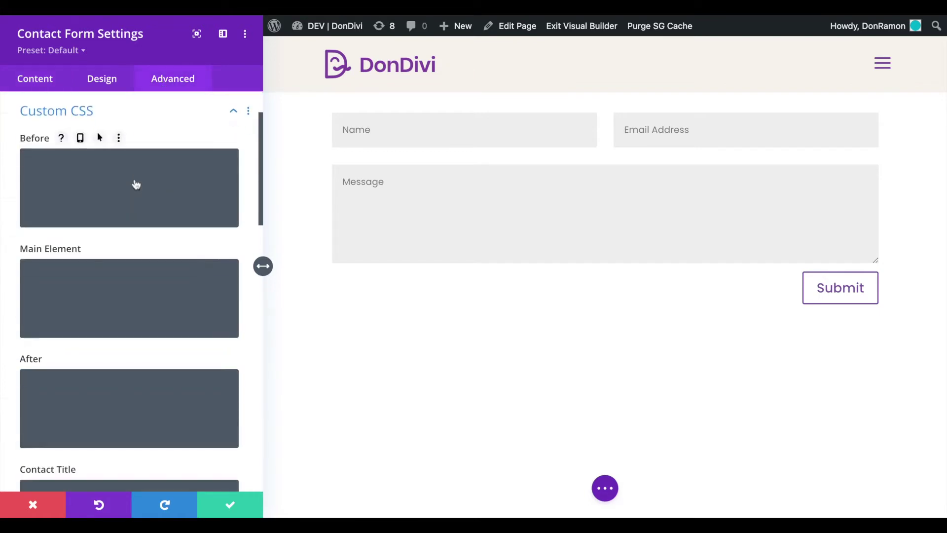
scroll(130, 246, down, 6)
click(46, 277)
text(display: none;)
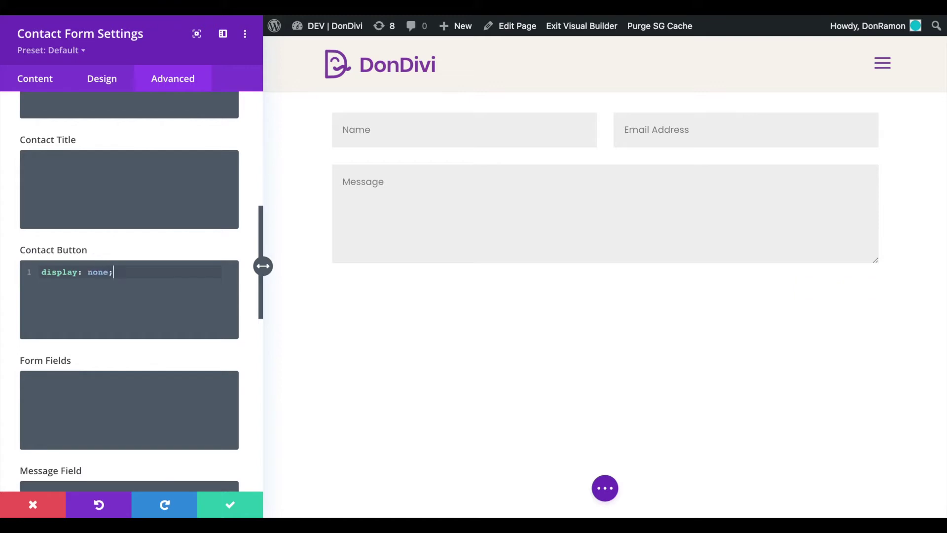
- Delete the default Name, Email and Message fields from the contact form
click(31, 79)
click(215, 151)
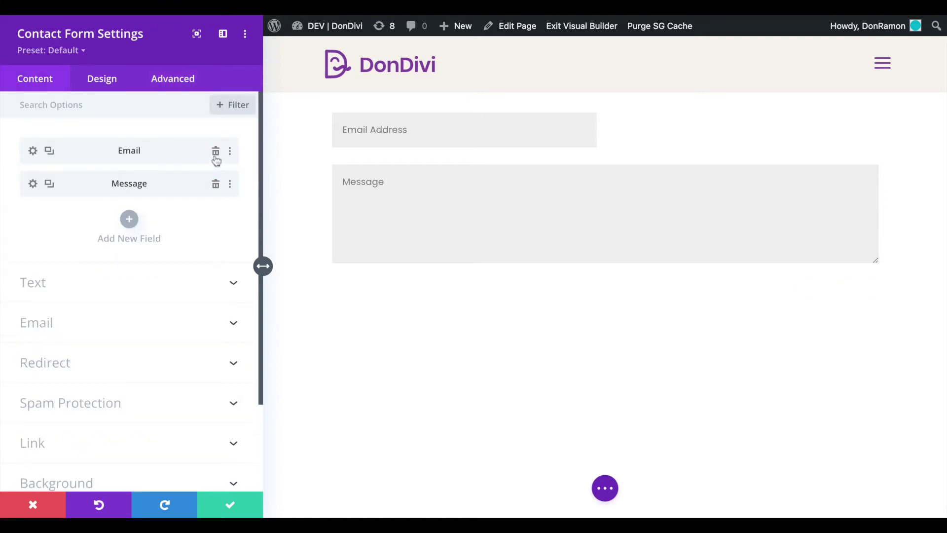
click(214, 152)
click(215, 152)
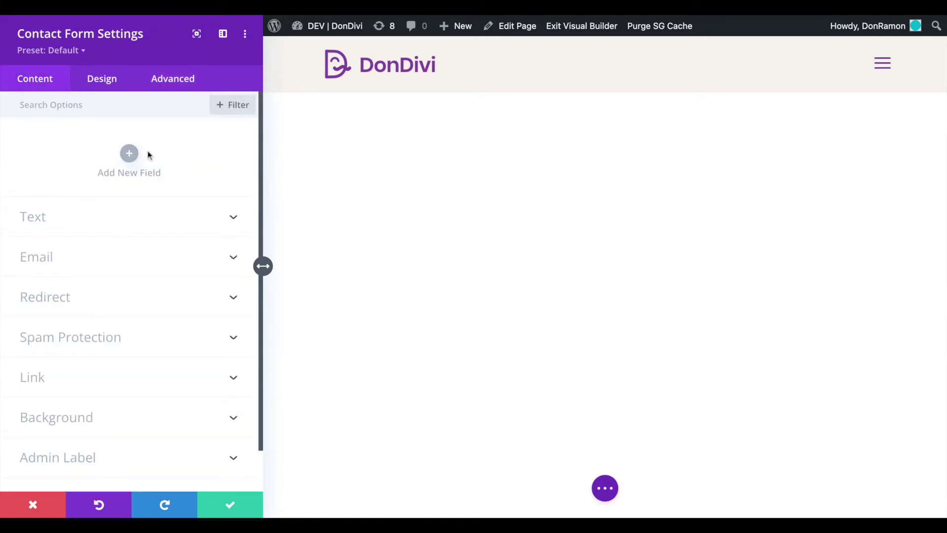
- Add a new form field with the title "Select a Language...." and the field ID "language"
click(129, 154)
click(25, 235)
text(Select a Language....)
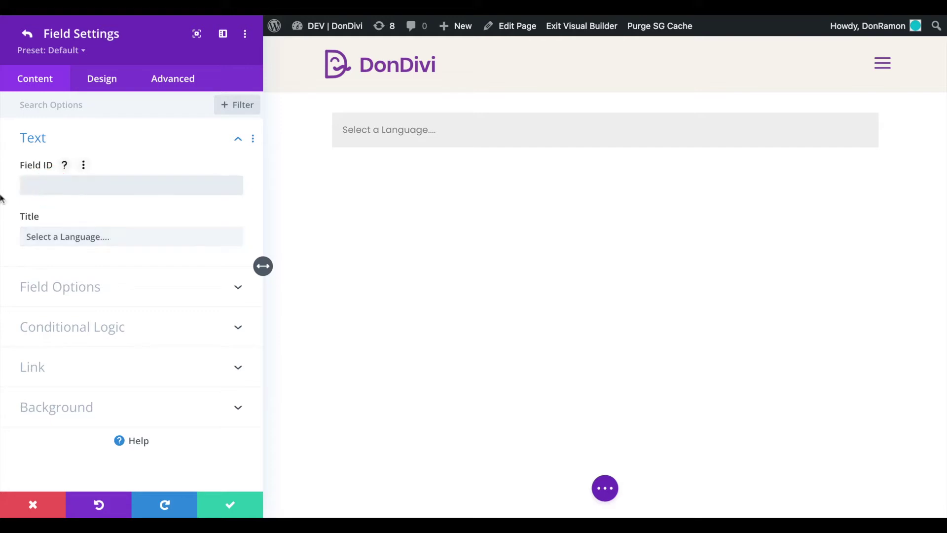
text(language)
- Change the language field's type to Select Dropdown and give it the options English and Spanish
click(101, 285)
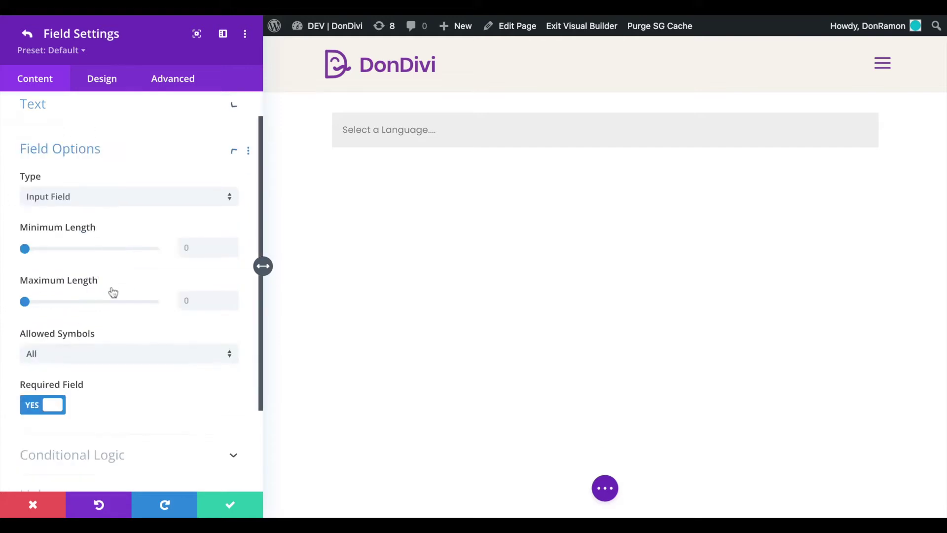
scroll(112, 276, down, 1)
click(146, 159)
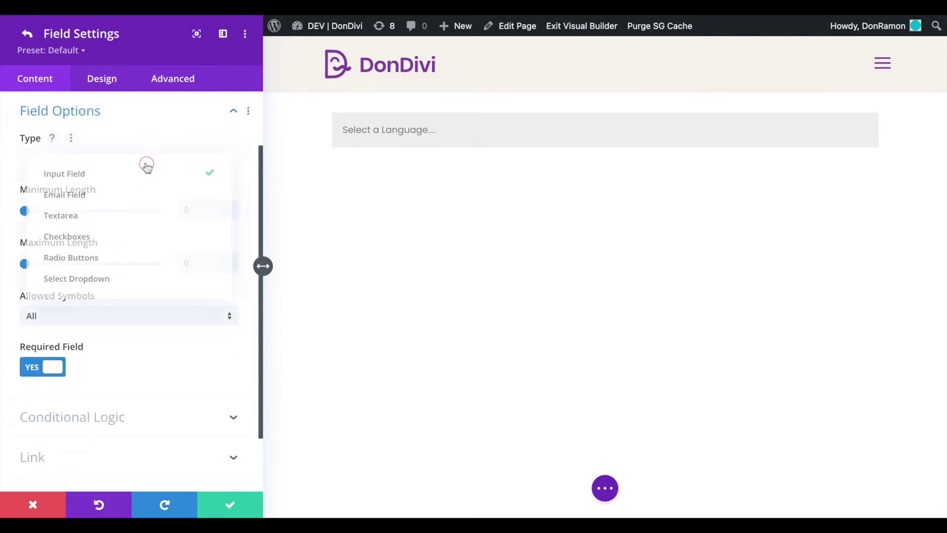
click(128, 282)
text(English)
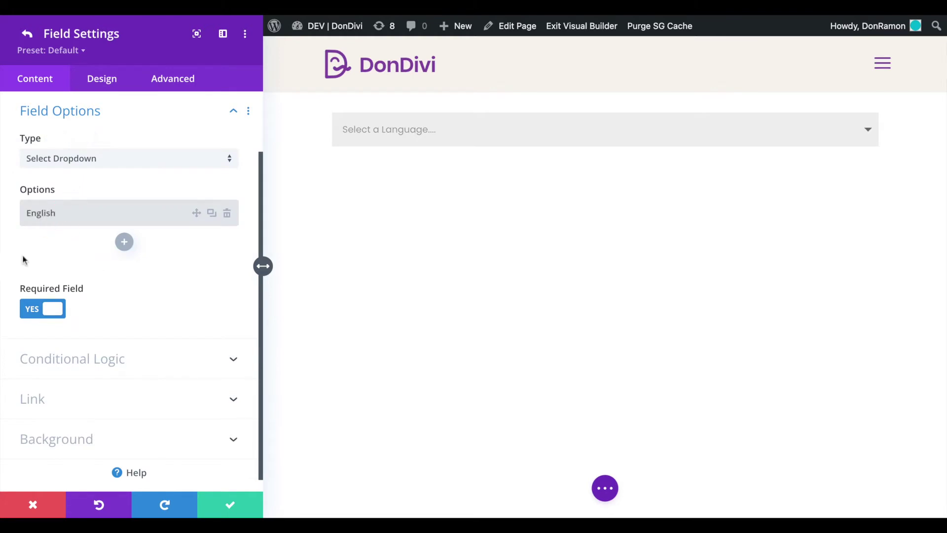
click(124, 242)
click(112, 243)
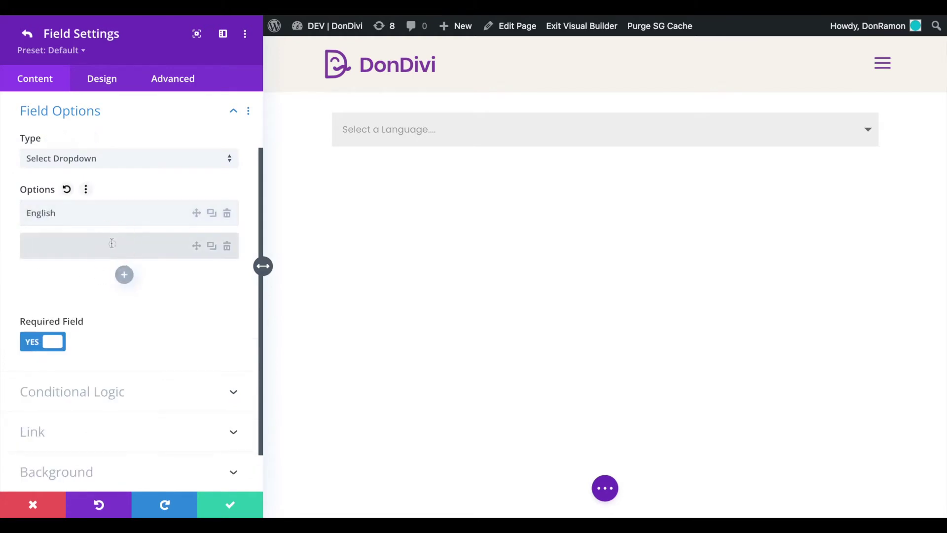
text(Spanish)
- Add custom CSS to the language field's Before element: content: "I want to learn"; and color: #000000;
click(169, 80)
click(143, 138)
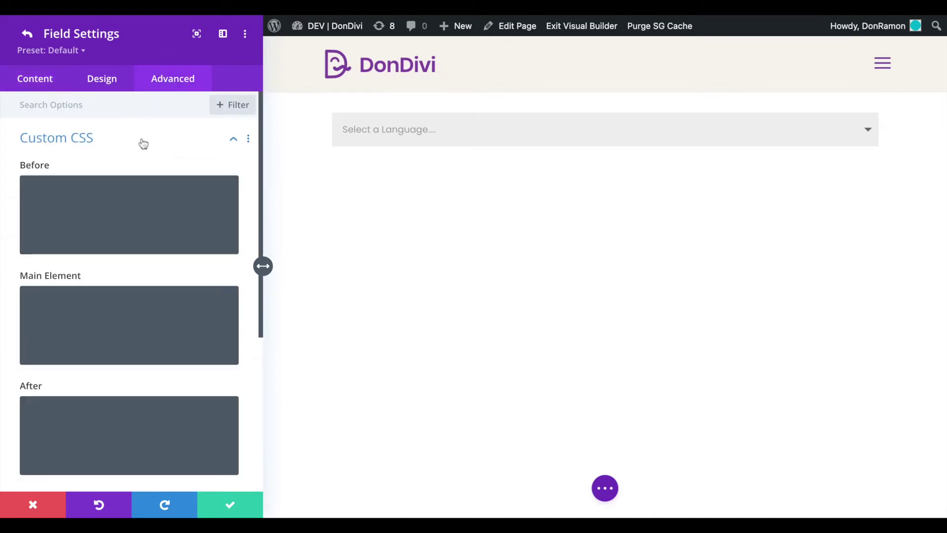
click(59, 186)
text(content)
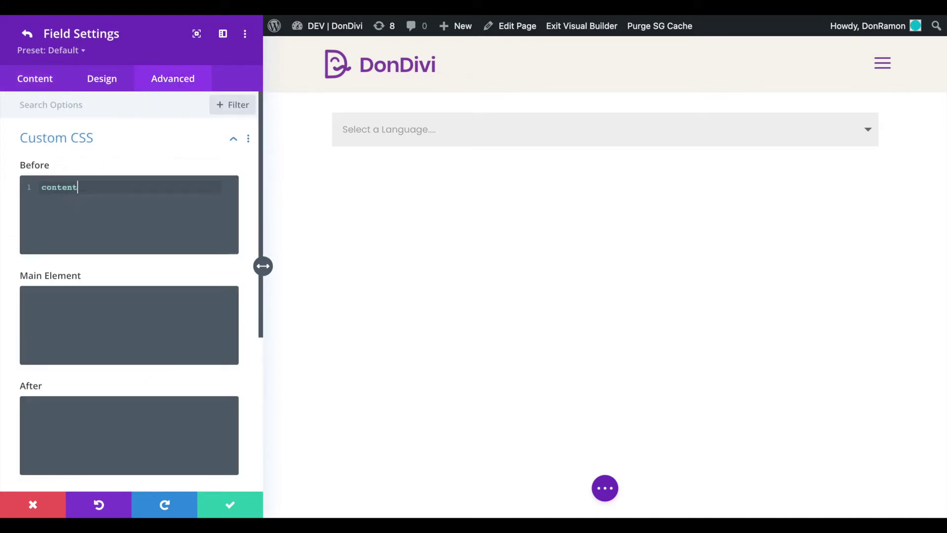
text(: "I want to learn"; )
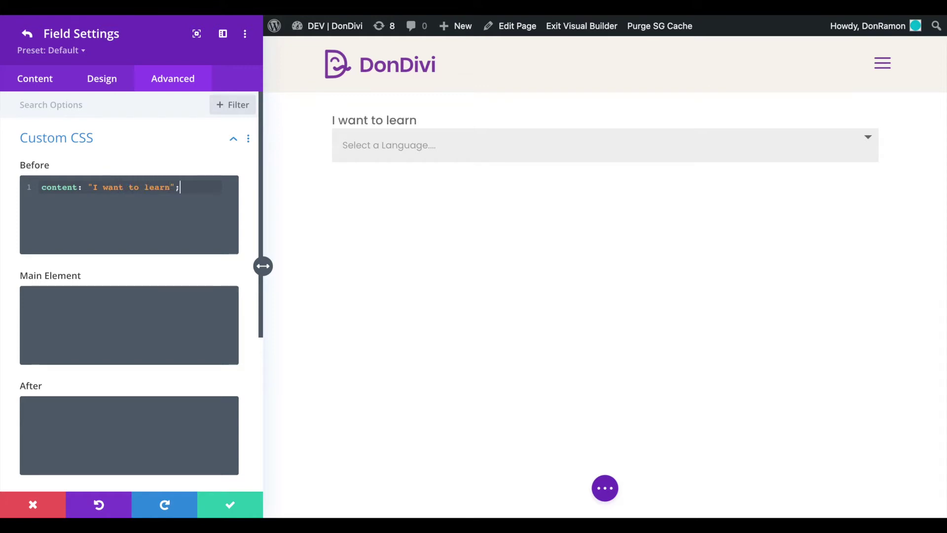
text(color: #000000;)
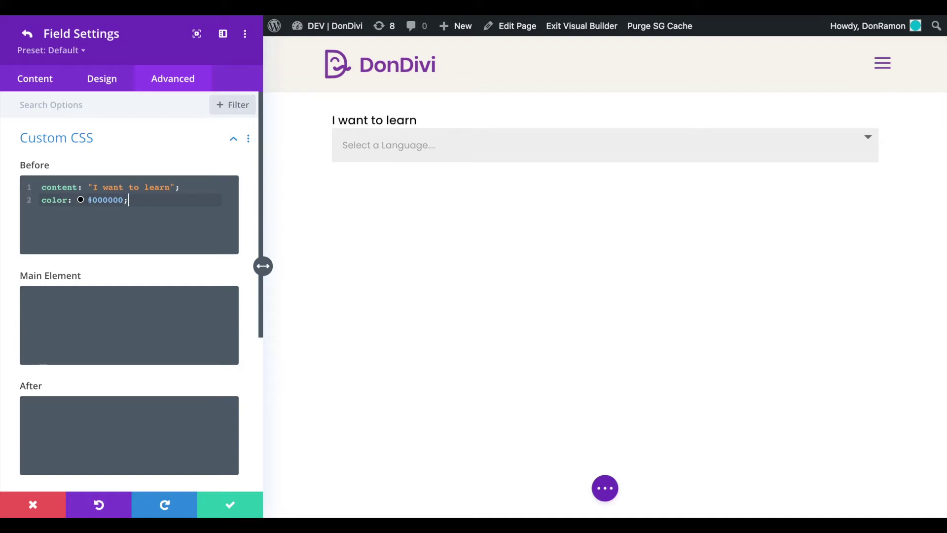
- Add "top: 60%!important;" to the language field's After CSS and return to the contact form settings
click(56, 412)
text(top: 60%!important;)
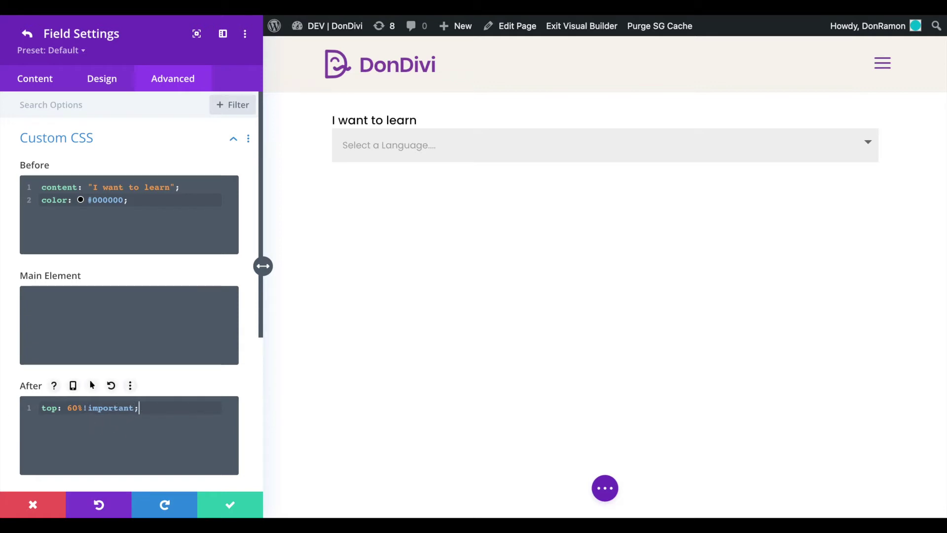
click(27, 34)
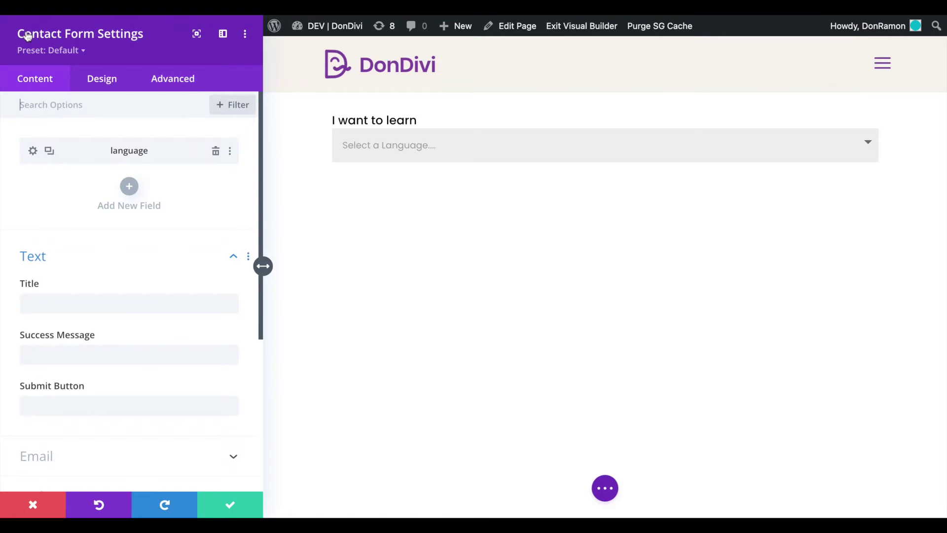
- Set the contact form's background to the saved yellow #ffcb58
scroll(241, 330, down, 5)
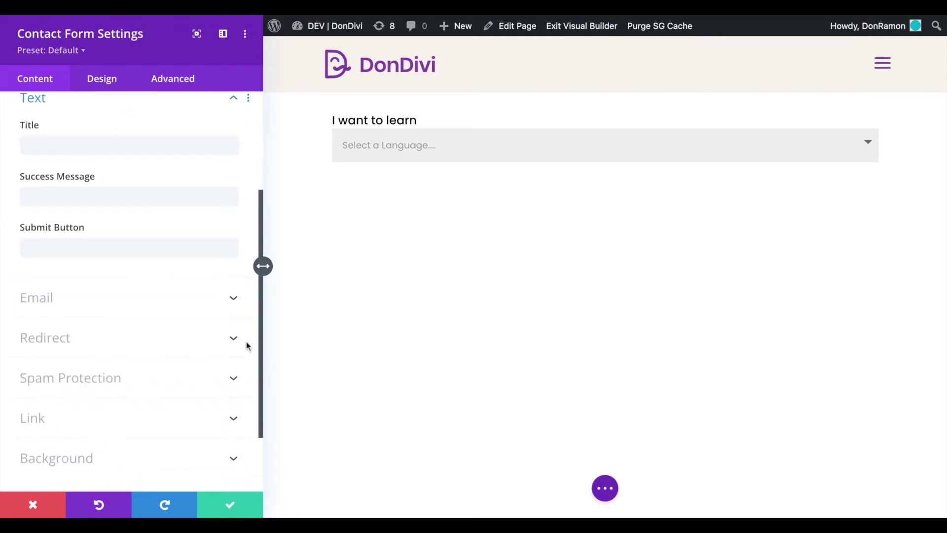
click(135, 371)
click(148, 336)
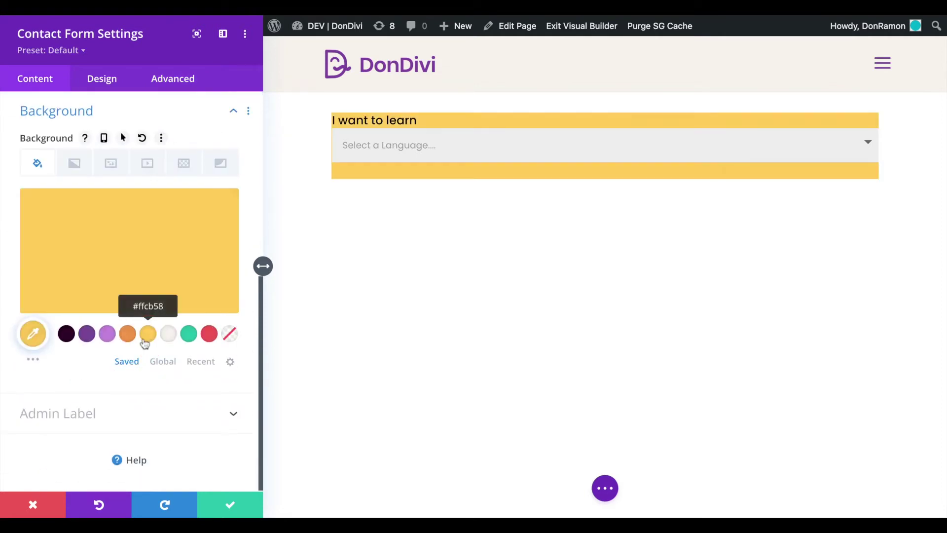
- Limit the contact form's maximum width to 400px and align the module to the center
click(110, 80)
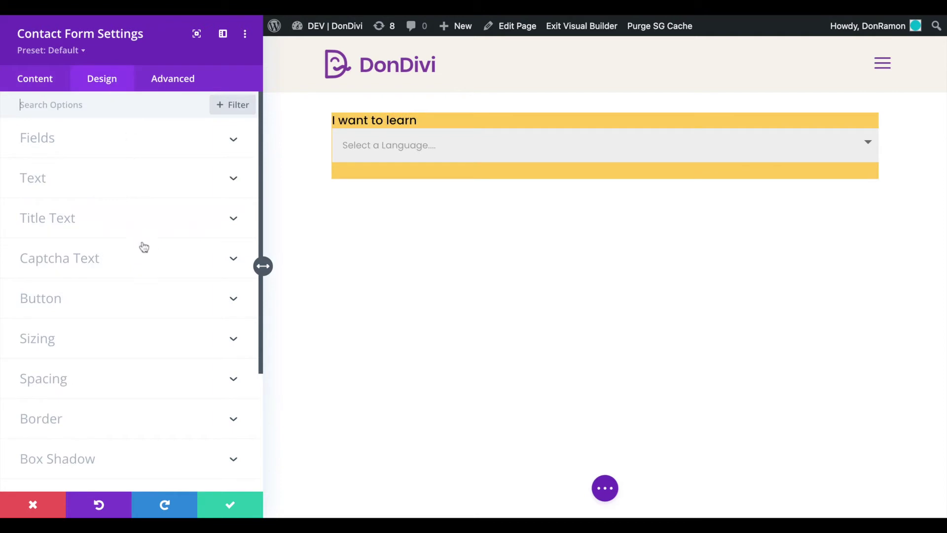
click(143, 335)
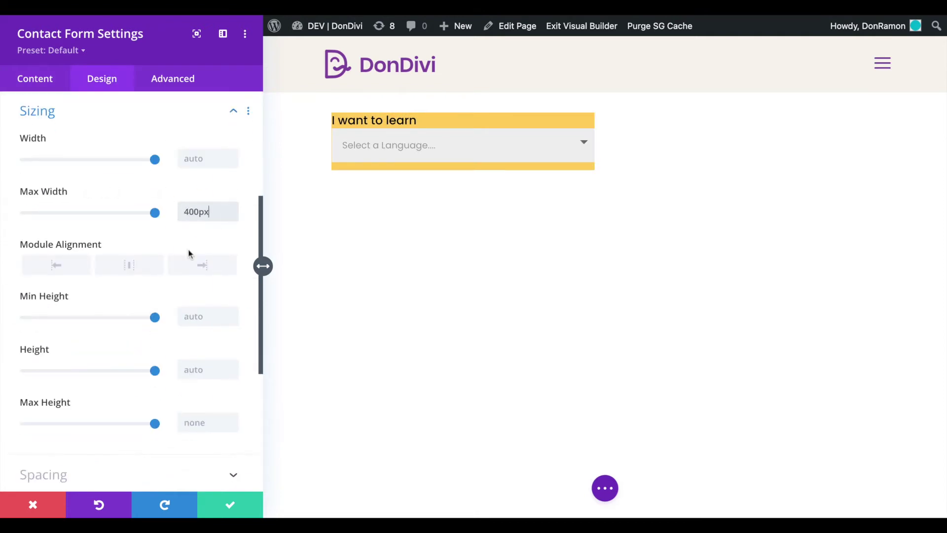
click(128, 266)
- Replace the contact form's CSS ID with "custom-form" and save the module settings
click(172, 81)
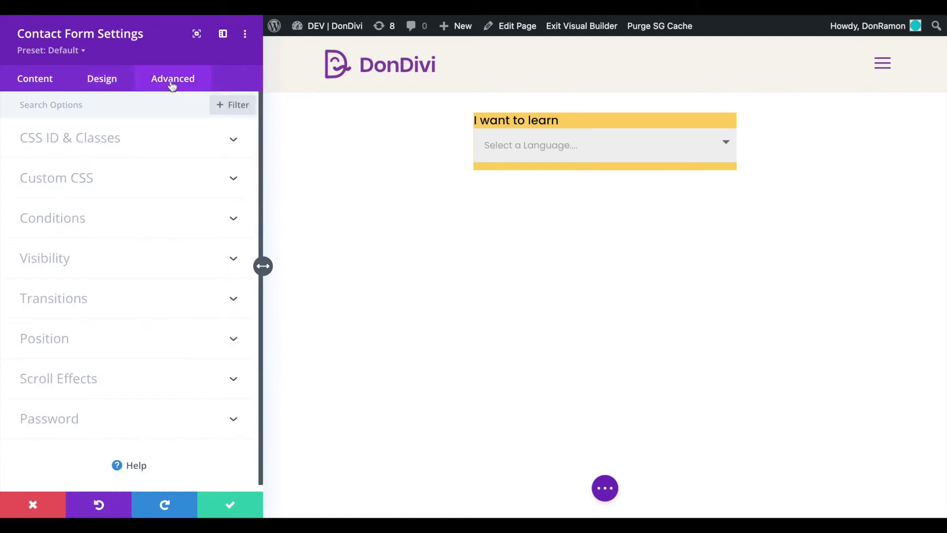
click(142, 141)
drag(117, 185, 25, 185)
text(cust)
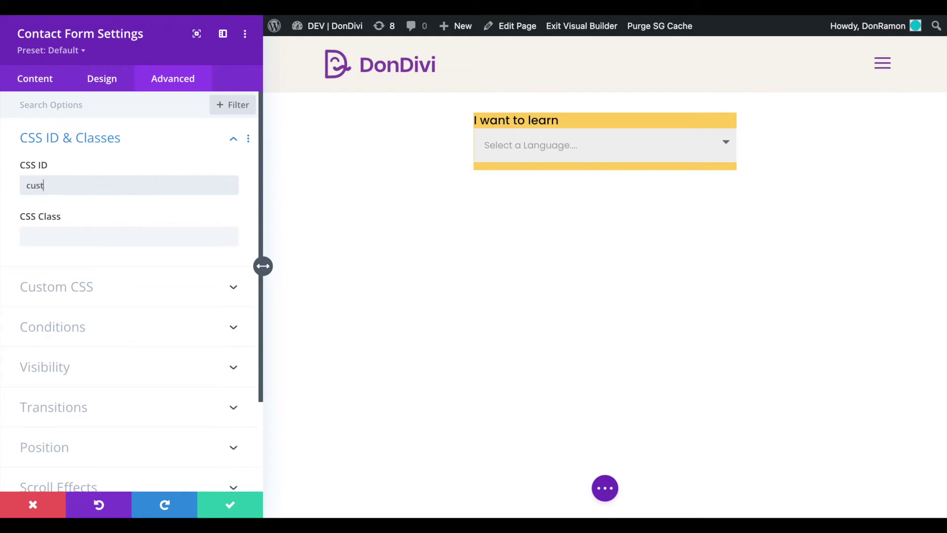
text(om-form)
click(230, 504)
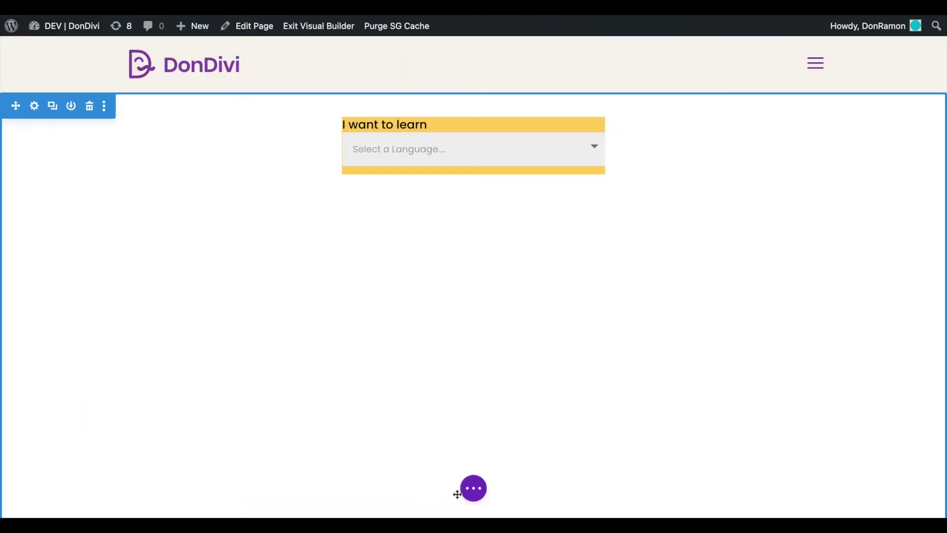
- Paste the copied #custom-form style rules into the page's custom CSS and save the page settings
click(475, 489)
click(522, 489)
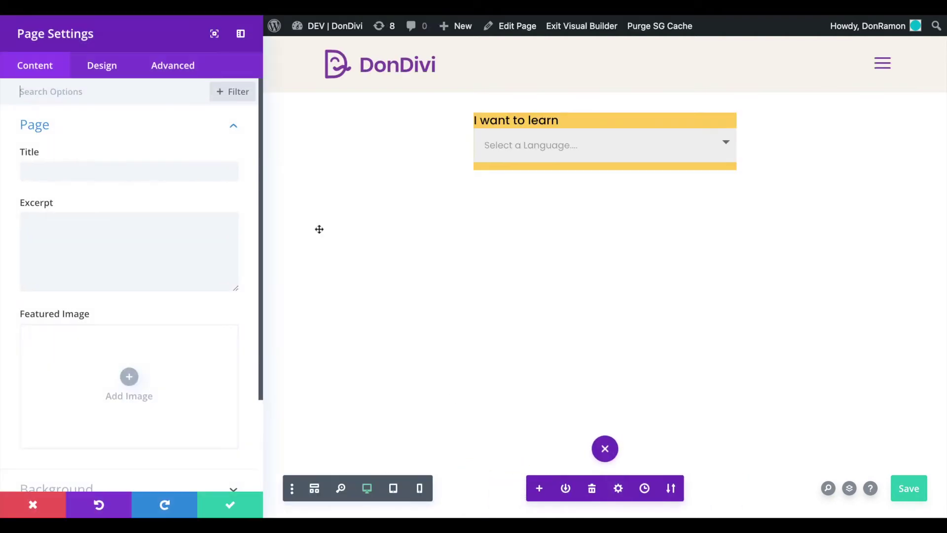
click(183, 73)
click(95, 138)
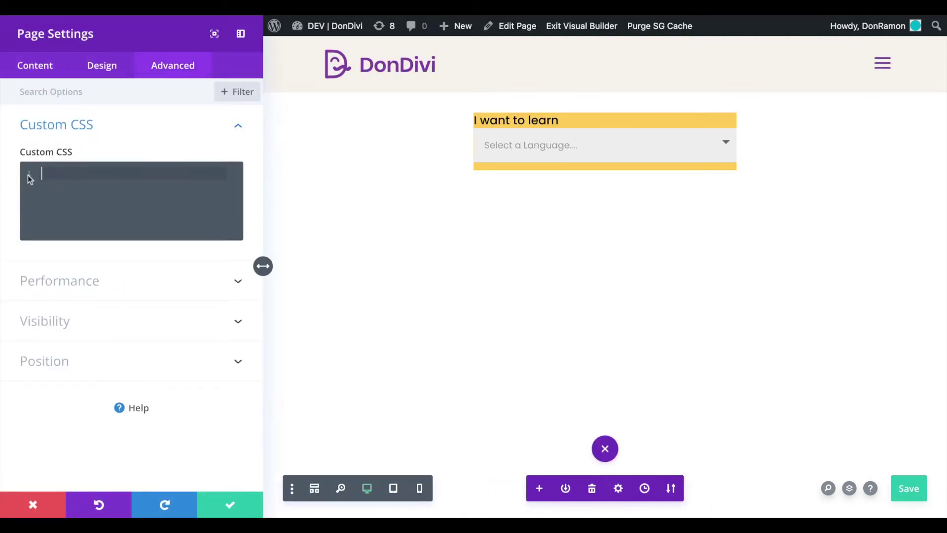
key(ctrl+v)
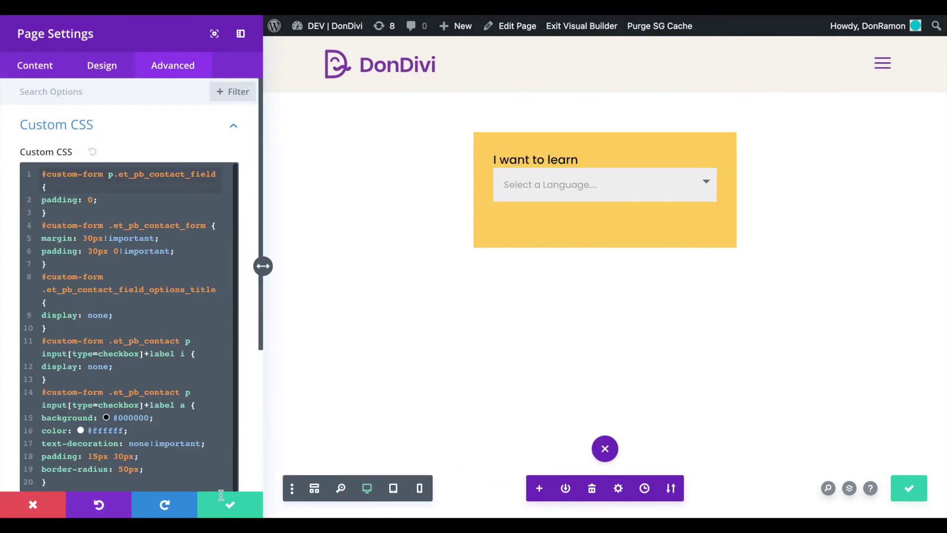
click(229, 504)
click(474, 487)
- Reopen the contact form's settings and make the fields' background transparent and their text color the saved red
click(448, 169)
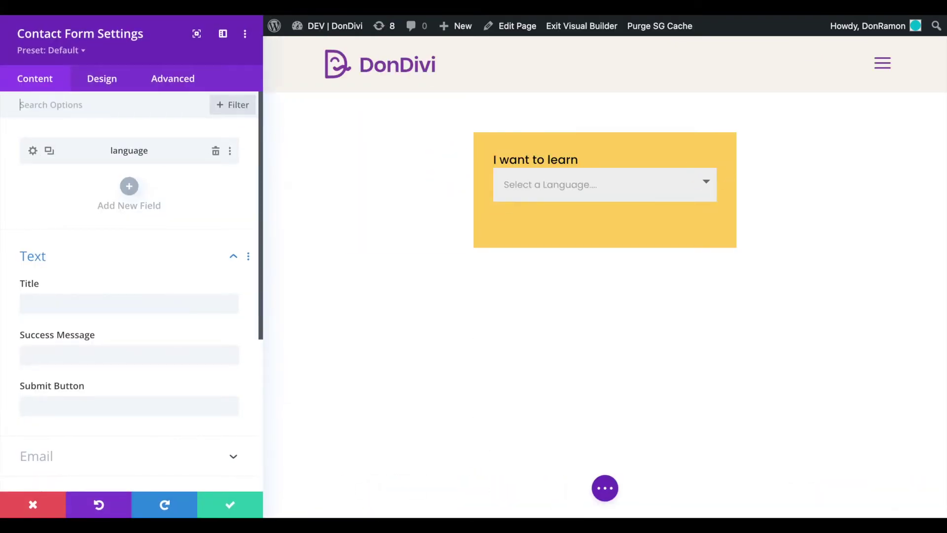
click(110, 79)
click(157, 141)
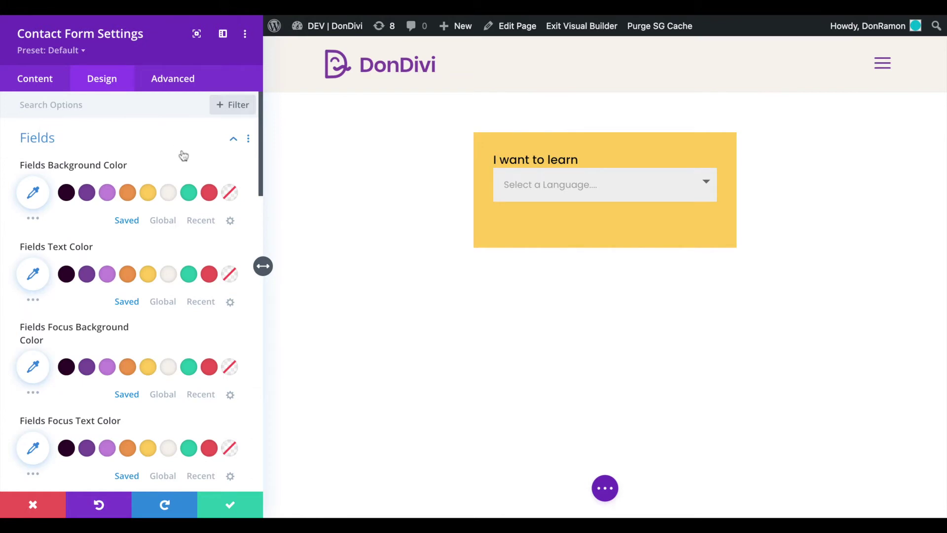
click(229, 192)
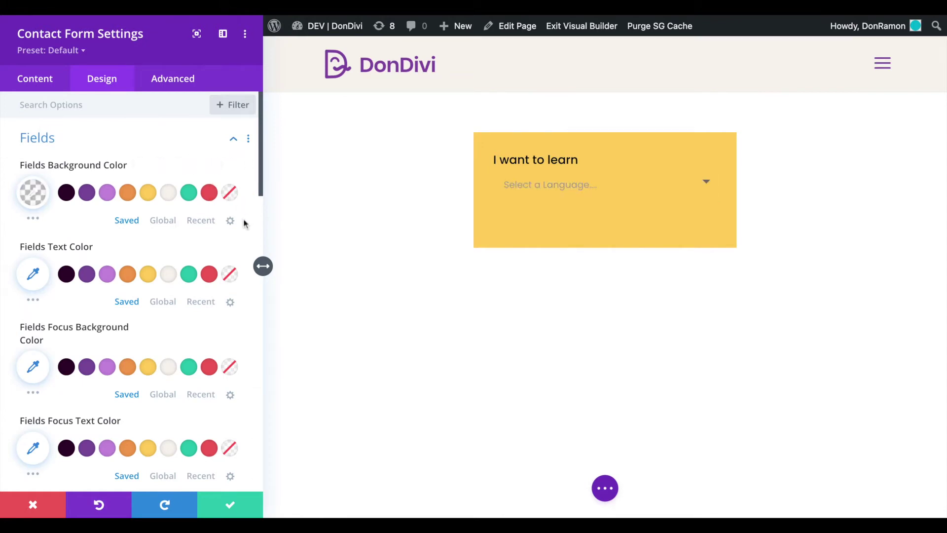
click(209, 274)
- Set the bottom margin of the contact form's fields to 30
scroll(248, 295, down, 5)
scroll(248, 295, down, 1)
click(111, 271)
text(30)
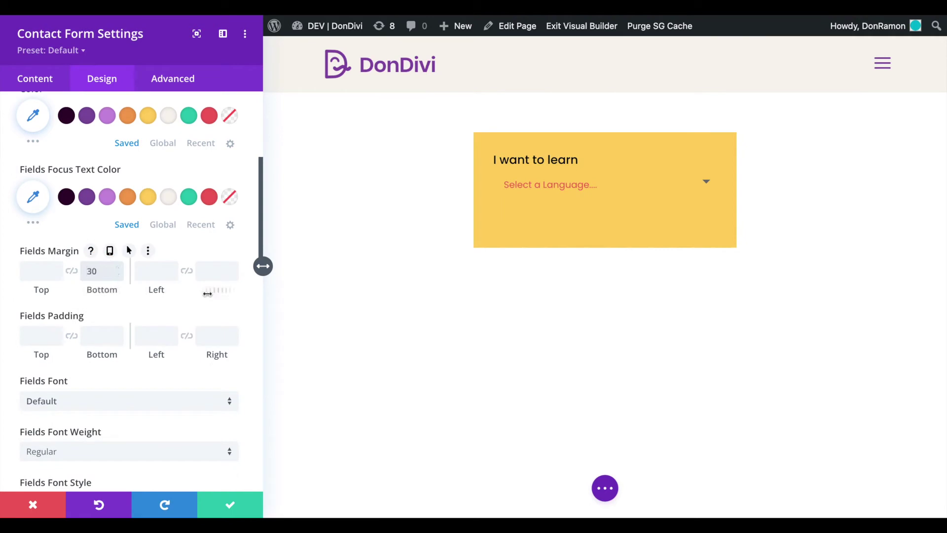
- Set the contact form fields' padding to 5px at the top and 0px on the left
click(30, 335)
text(5)
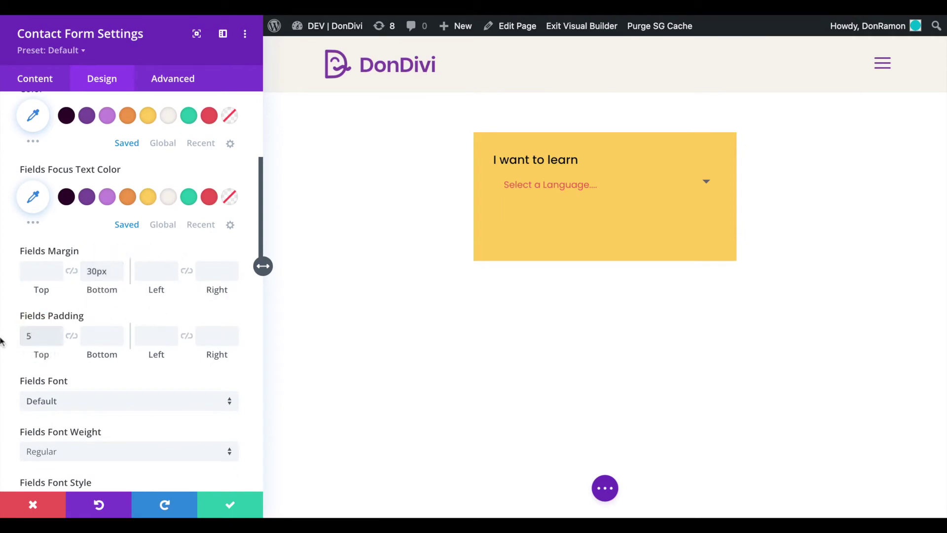
click(146, 335)
text(0px)
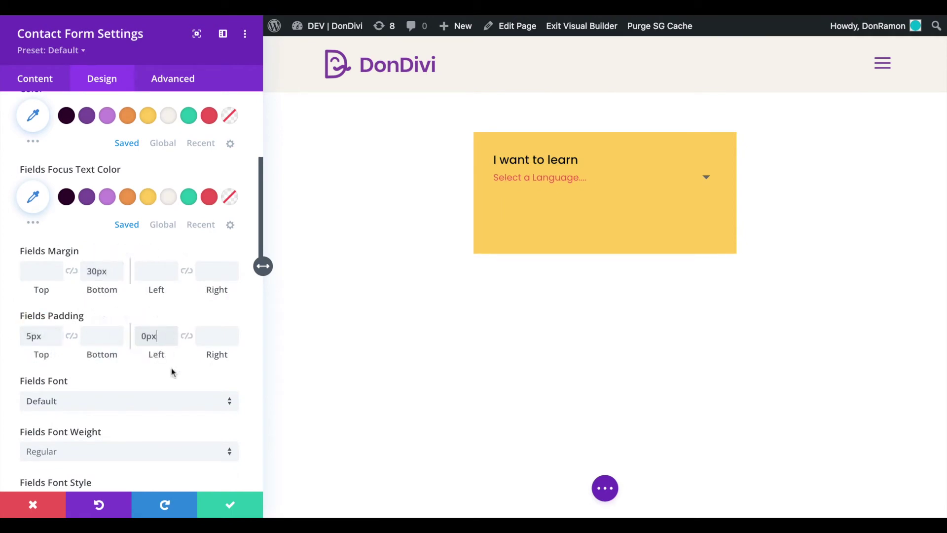
- Set the contact form fields' text size to 18px and their font weight to Bold
scroll(248, 406, down, 5)
click(204, 413)
text(18)
click(137, 260)
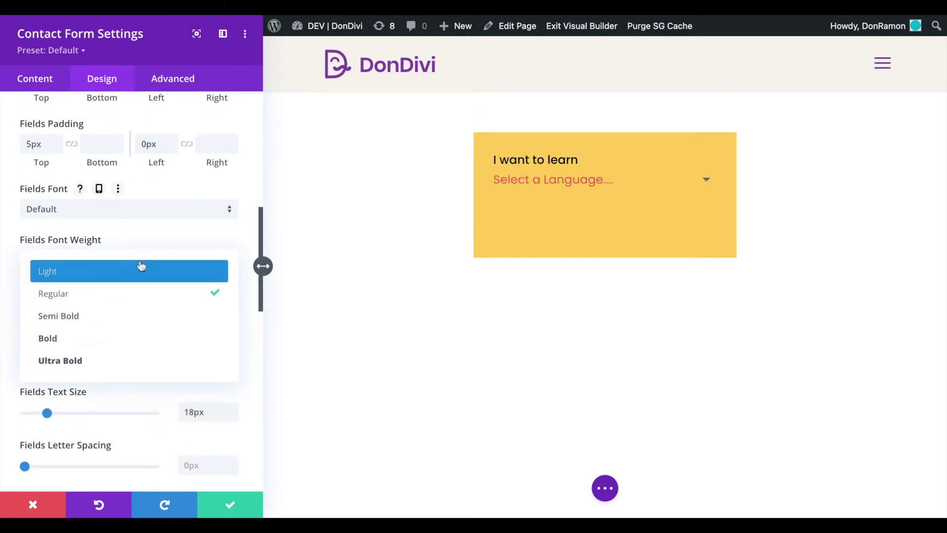
click(114, 346)
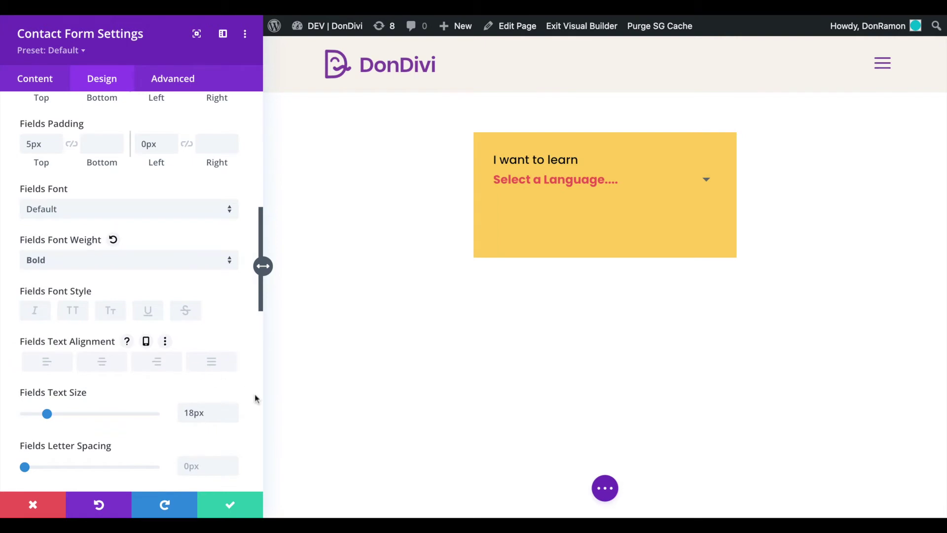
- Add a thin dark border along only the bottom edge of the contact form's fields
scroll(255, 397, down, 10)
scroll(235, 382, down, 3)
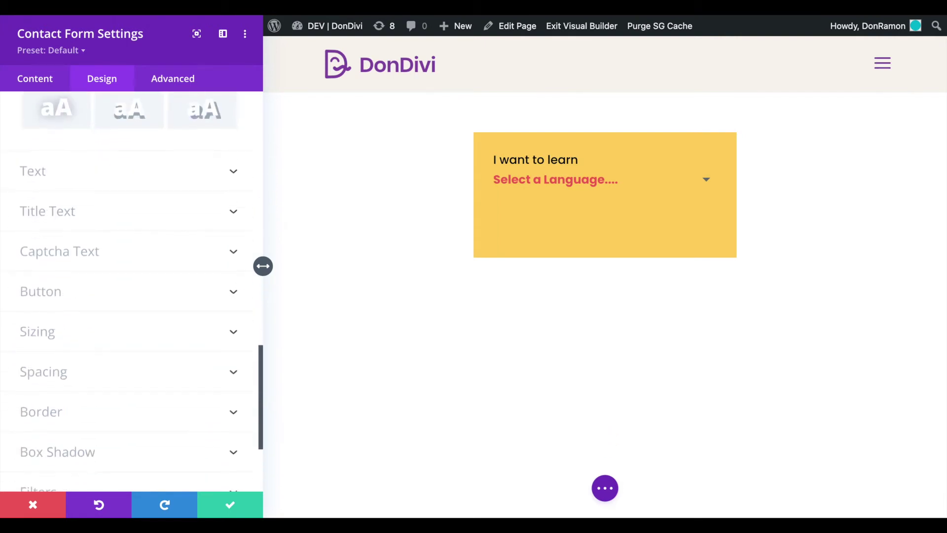
click(167, 338)
click(172, 304)
scroll(249, 360, down, 1)
scroll(252, 363, down, 1)
click(232, 348)
- Duplicate the language field, title the copy "Select an English Teacher..." and set its field ID to "teachers_en"
click(38, 80)
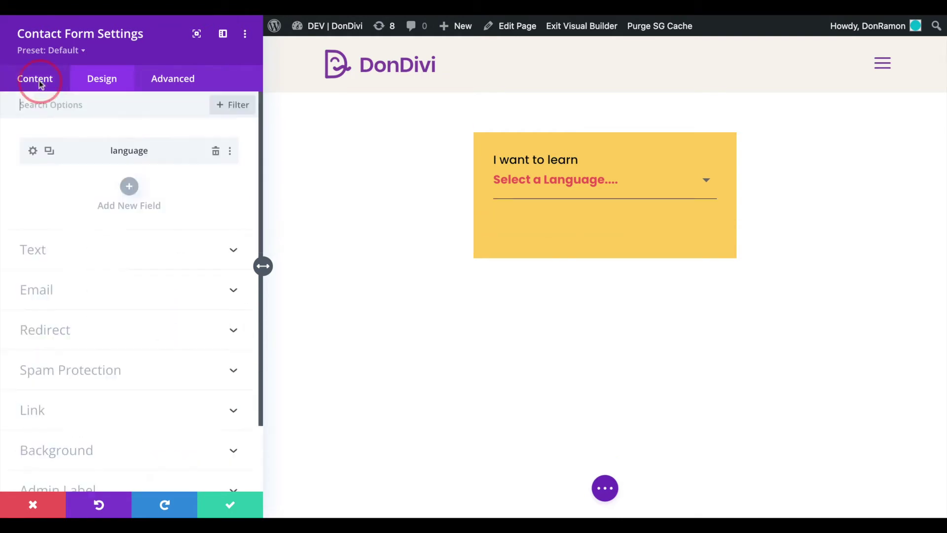
click(49, 150)
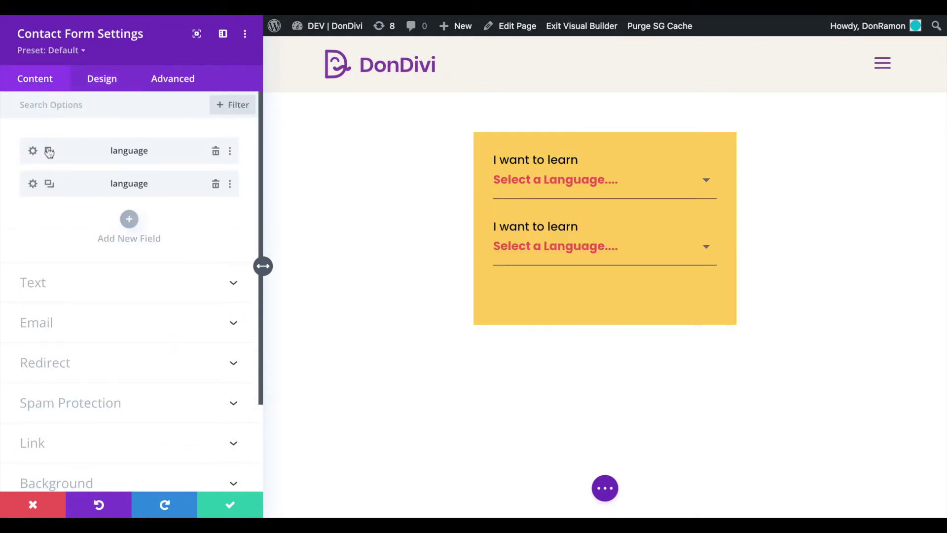
click(33, 184)
drag(114, 235, 10, 239)
text(Select an English Teacher)
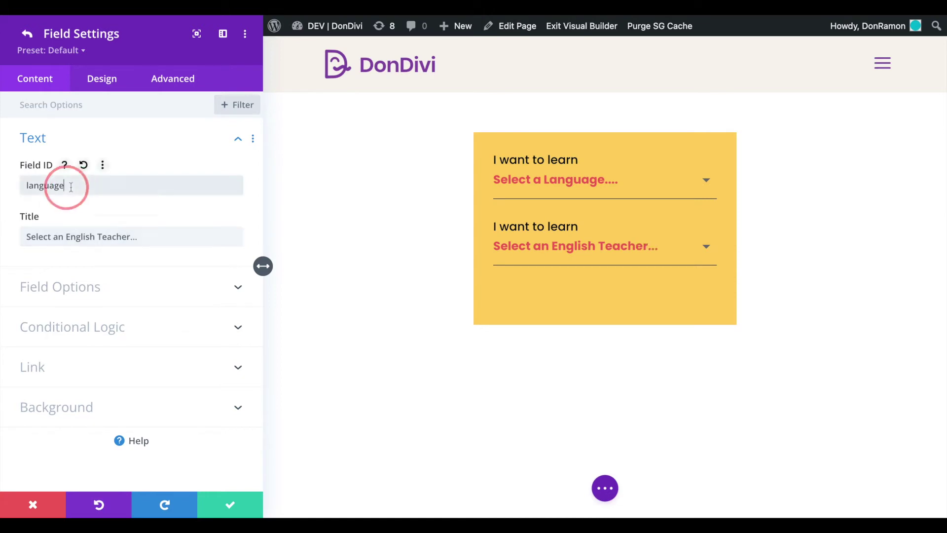
drag(63, 186, 16, 185)
text(teachers_en)
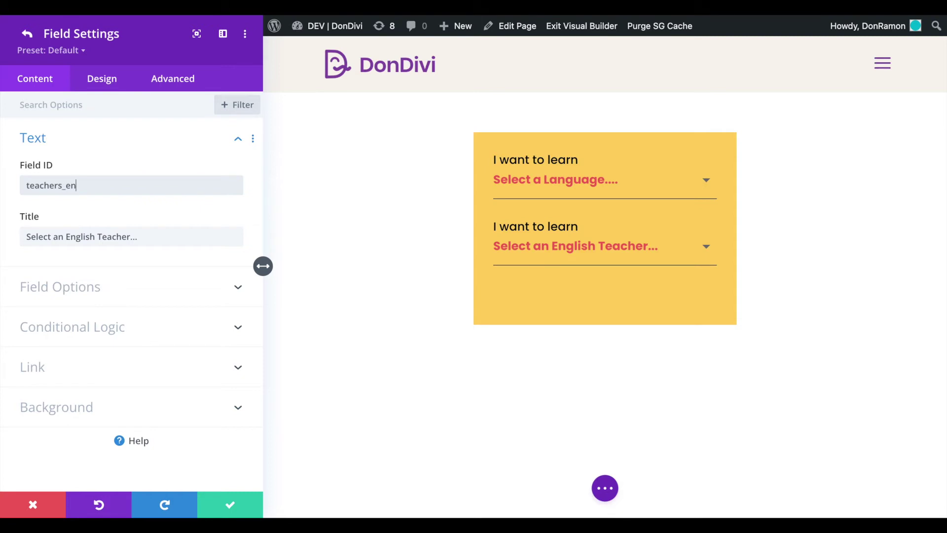
- Replace the English teacher dropdown's language options with three options holding the English teachers' first names
click(102, 288)
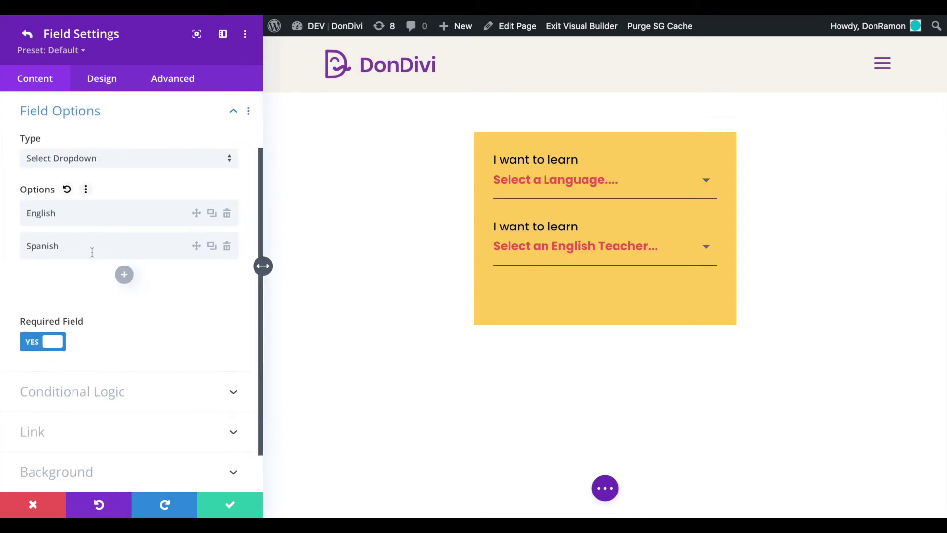
click(227, 247)
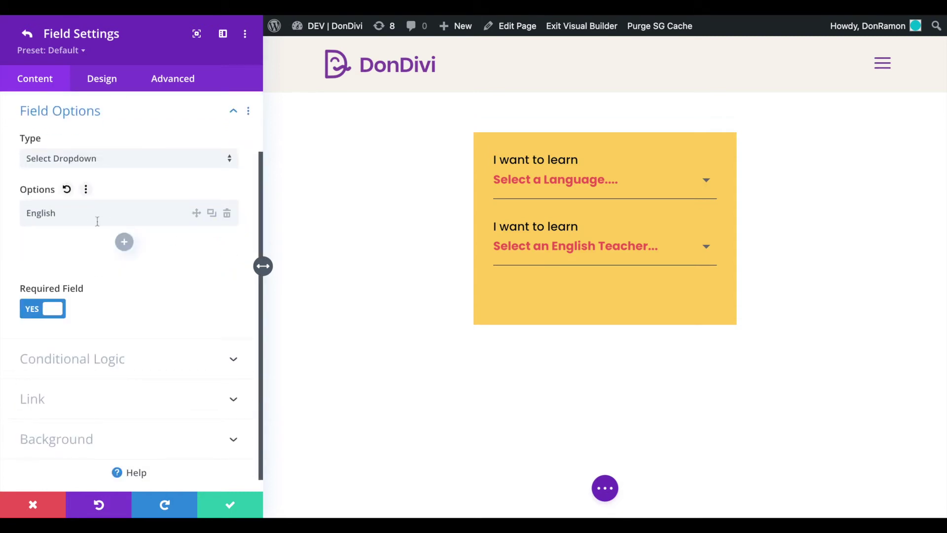
double_click(44, 213)
text(N)
click(124, 242)
text(Mit)
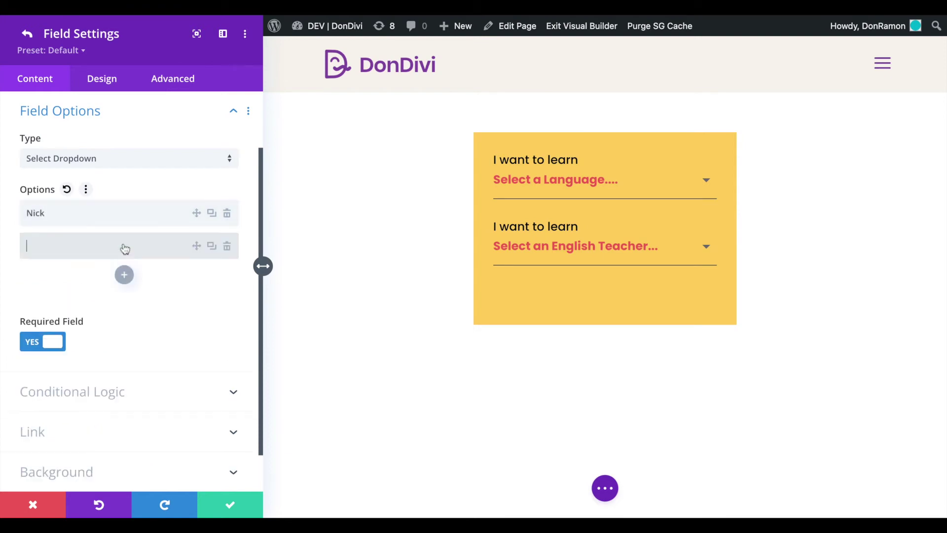
click(124, 274)
text(Andy)
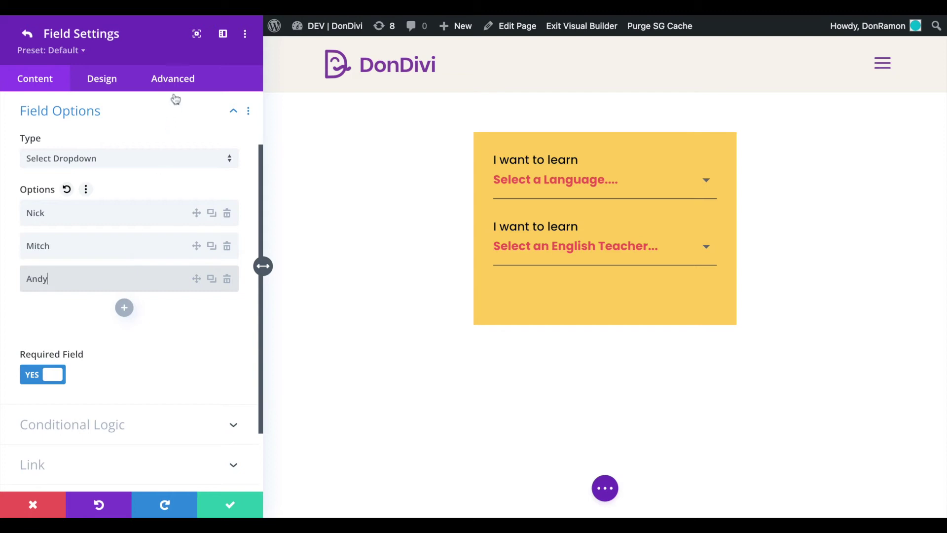
- Change the Before custom CSS content of the English teacher field to "with"
click(173, 80)
click(162, 141)
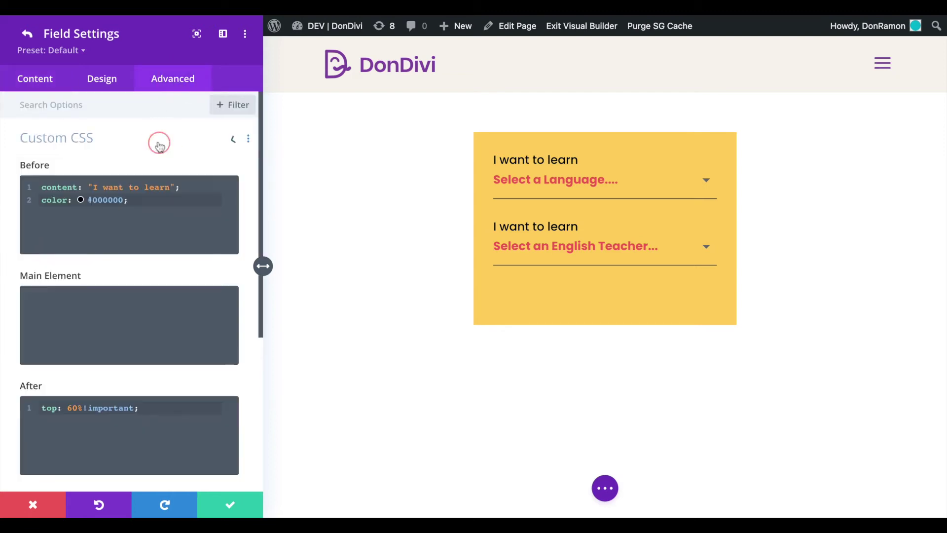
drag(119, 187, 167, 188)
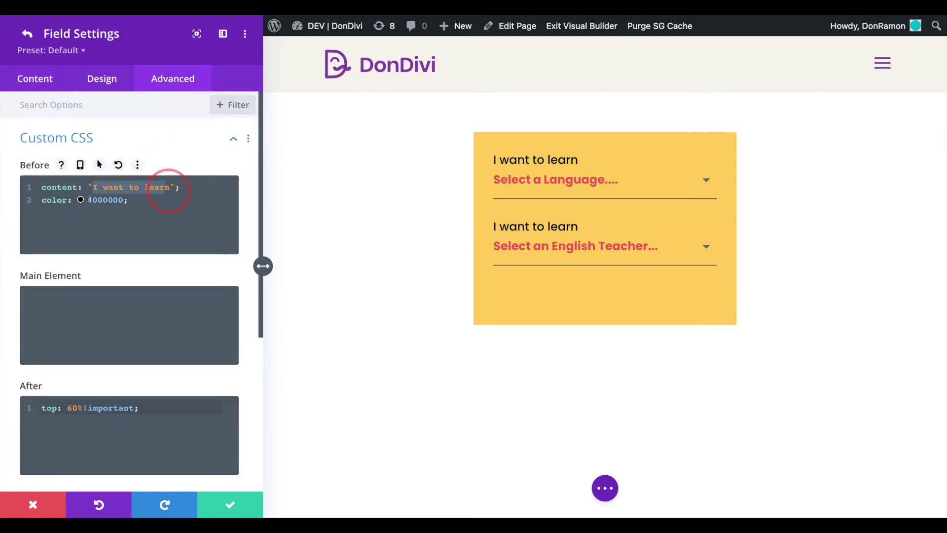
text(with)
click(133, 184)
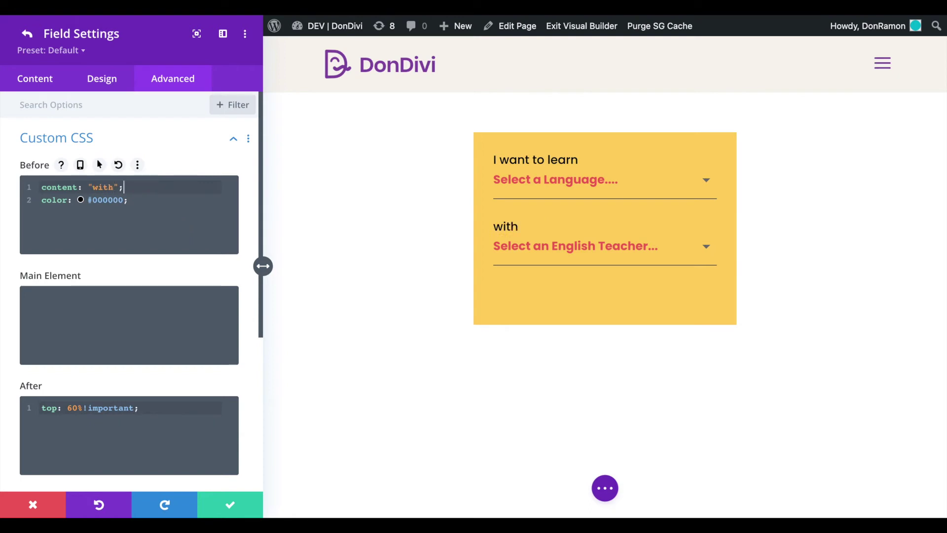
- Duplicate the teachers_en field, set the copy's field ID to "teachers_es" and title it "Select a Spanish Teacher..."
click(27, 33)
click(51, 185)
click(33, 216)
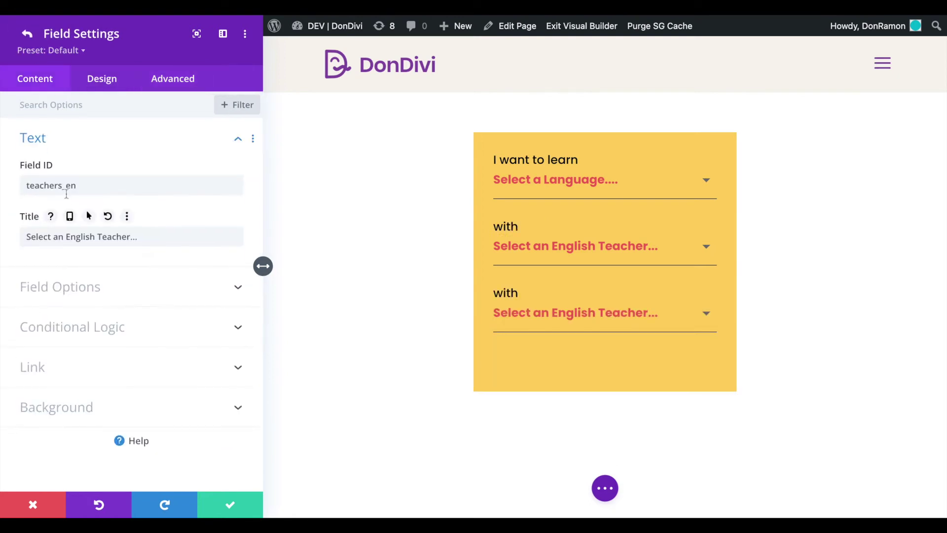
key(BackSpace)
text(s)
drag(84, 236, 57, 240)
text(Spanish)
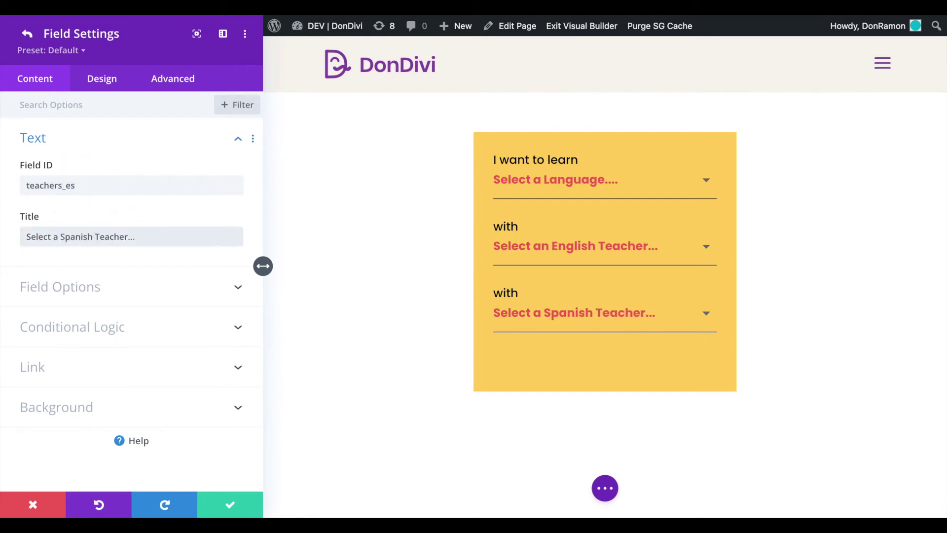
- Replace the three options of the Spanish teacher dropdown with the Spanish teachers' first names
click(71, 284)
double_click(33, 213)
text(Ramon)
double_click(38, 246)
text(Jose)
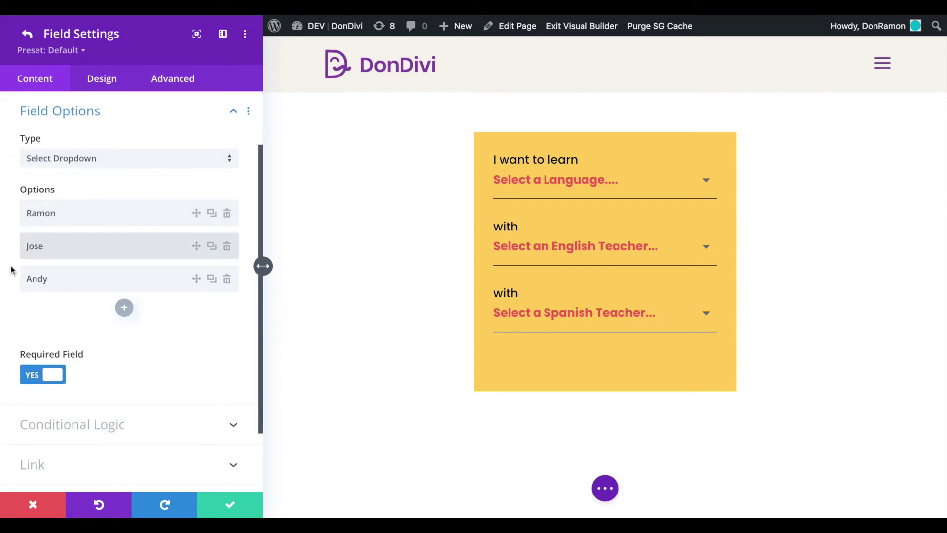
double_click(34, 278)
text(Maria)
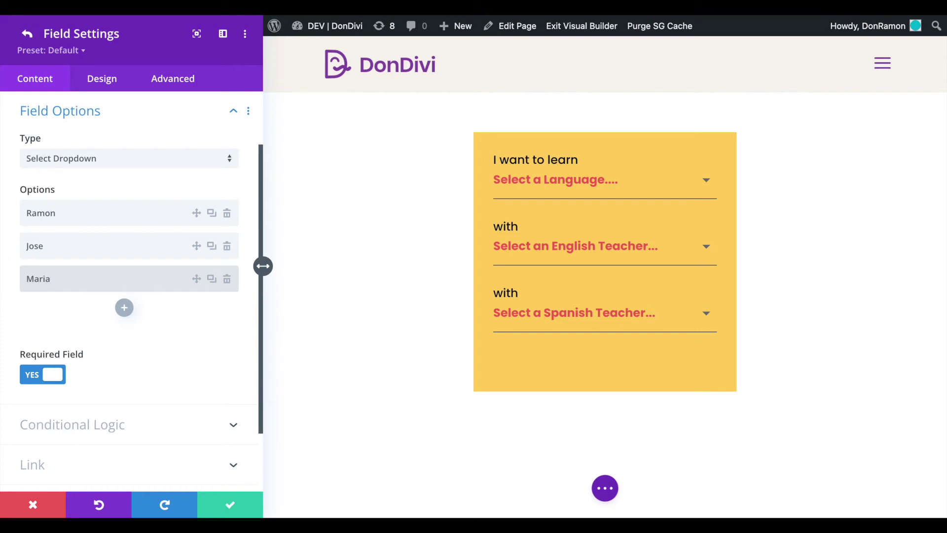
- Add a new field to the contact form, set its type to Checkboxes and clear its option's label
click(28, 34)
click(128, 251)
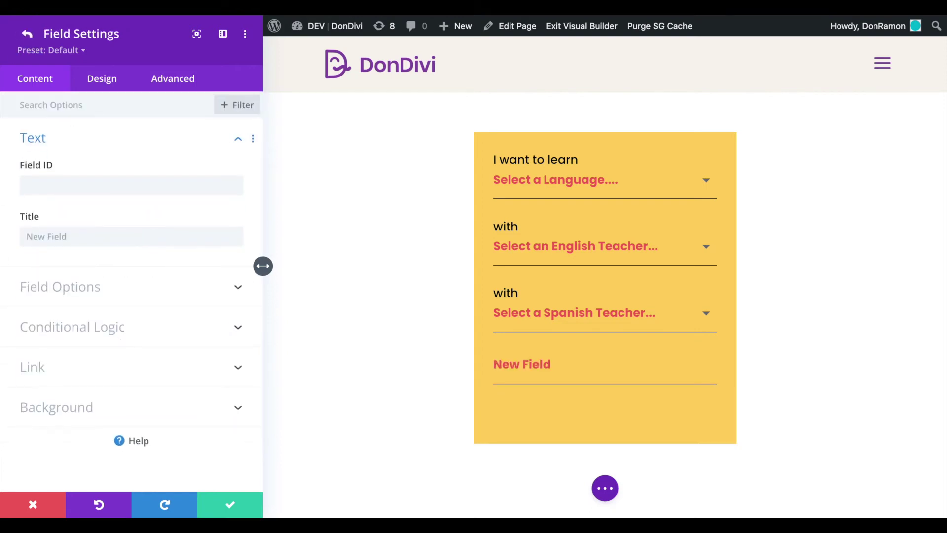
click(148, 295)
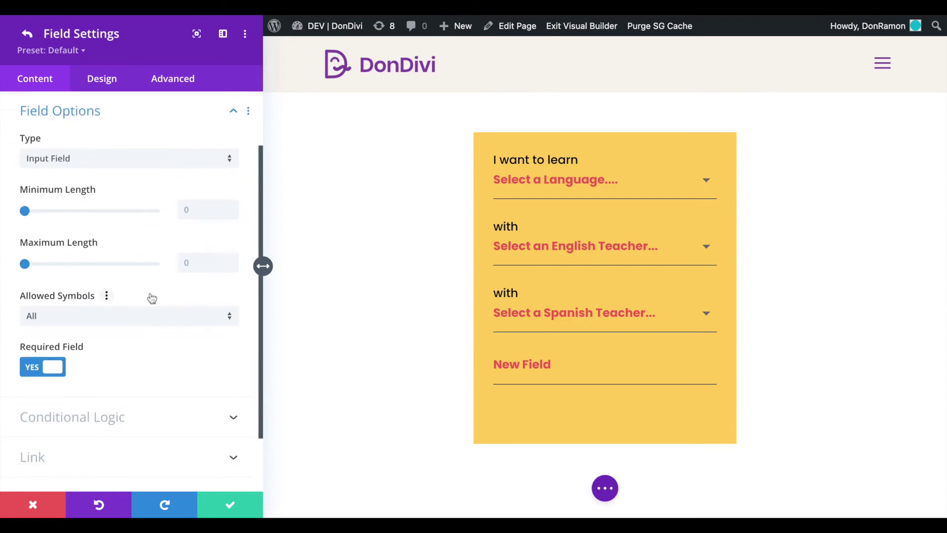
click(65, 168)
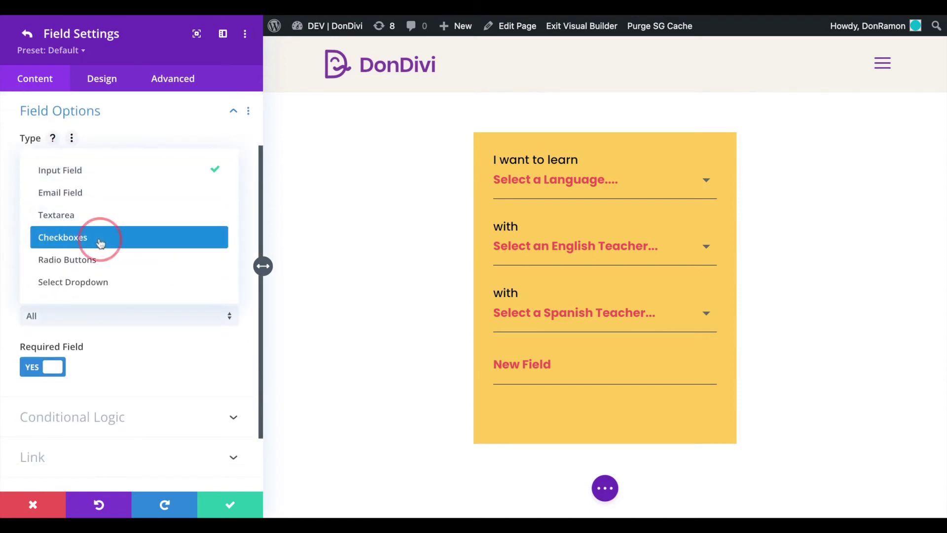
click(99, 240)
scroll(123, 217, up, 2)
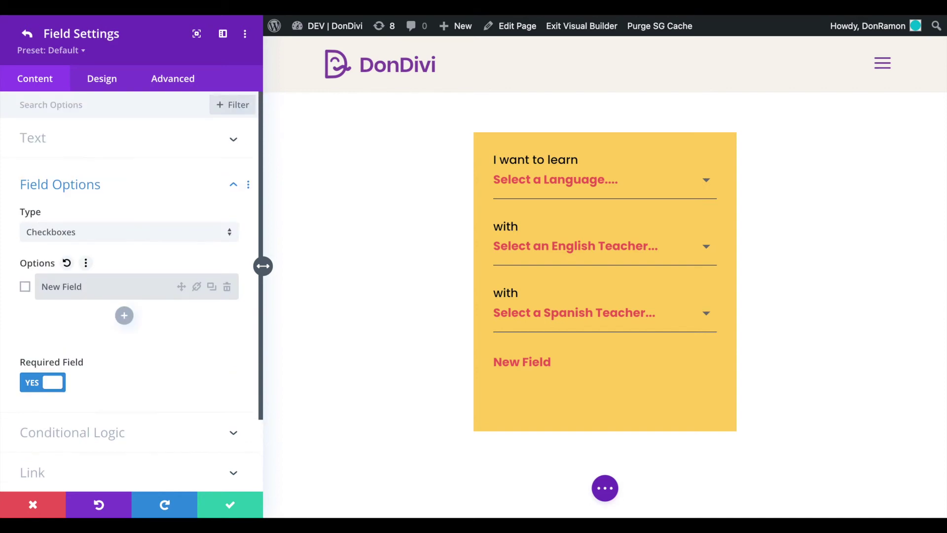
click(72, 286)
triple_click(65, 287)
key(BackSpace)
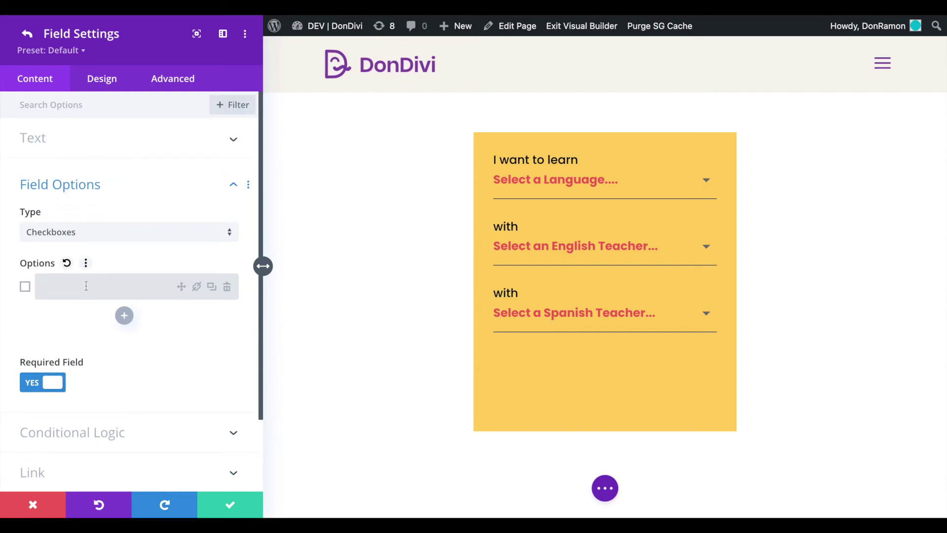
- Link the checkbox option to "#" with the text "Learn English with" plus the first English teacher's name and "!", and copy that text
click(197, 287)
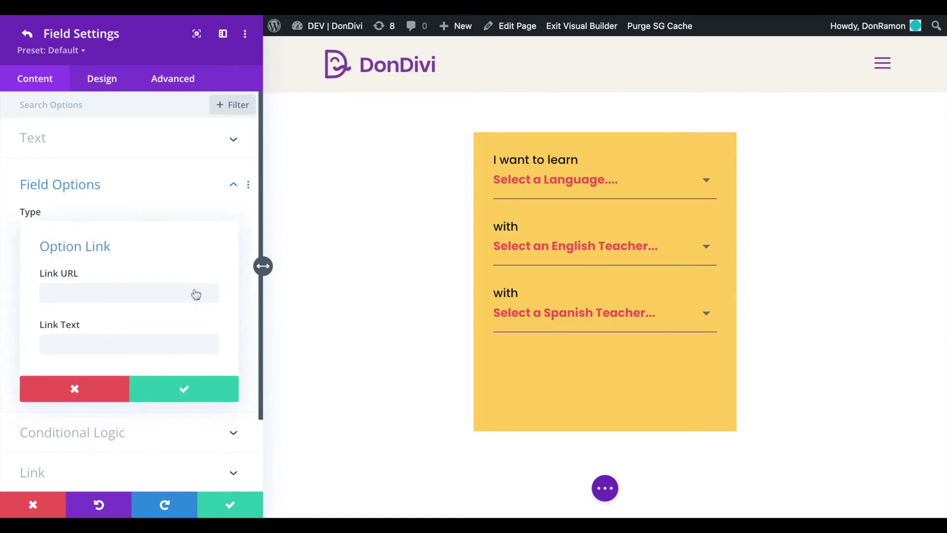
click(89, 294)
text(#)
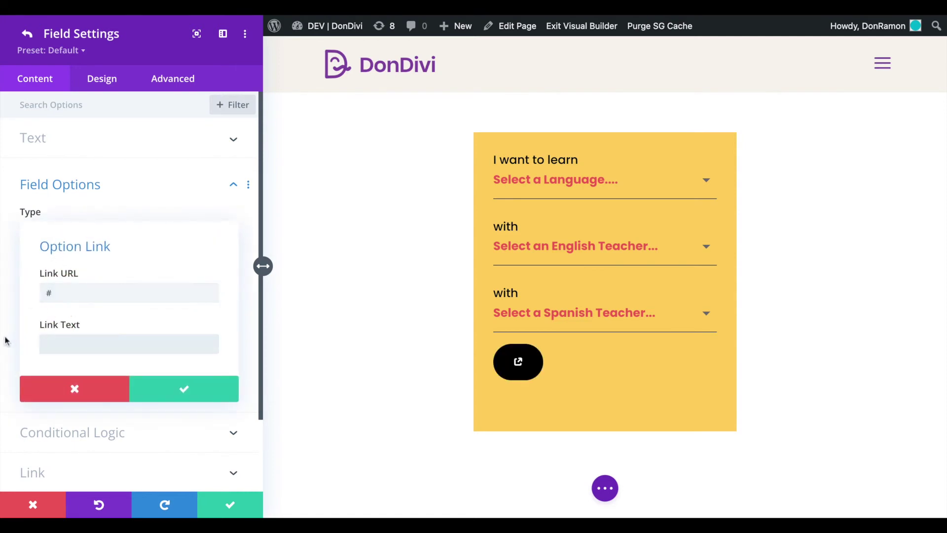
text(Learn English with Nick!)
drag(159, 343, 38, 343)
key(ctrl+c)
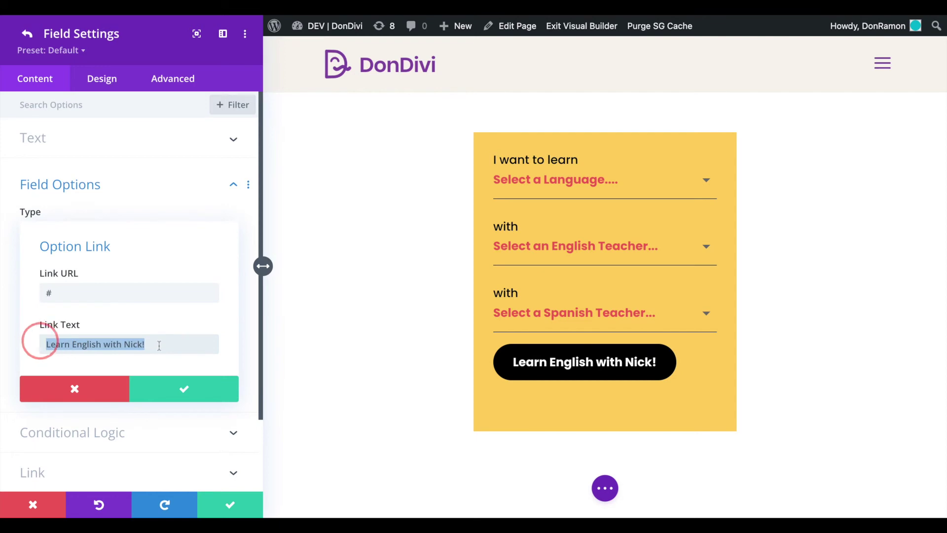
click(155, 392)
- Paste the copied link text as the new field's title and set its field ID to "button_en_" plus the teacher's name in lowercase
click(121, 150)
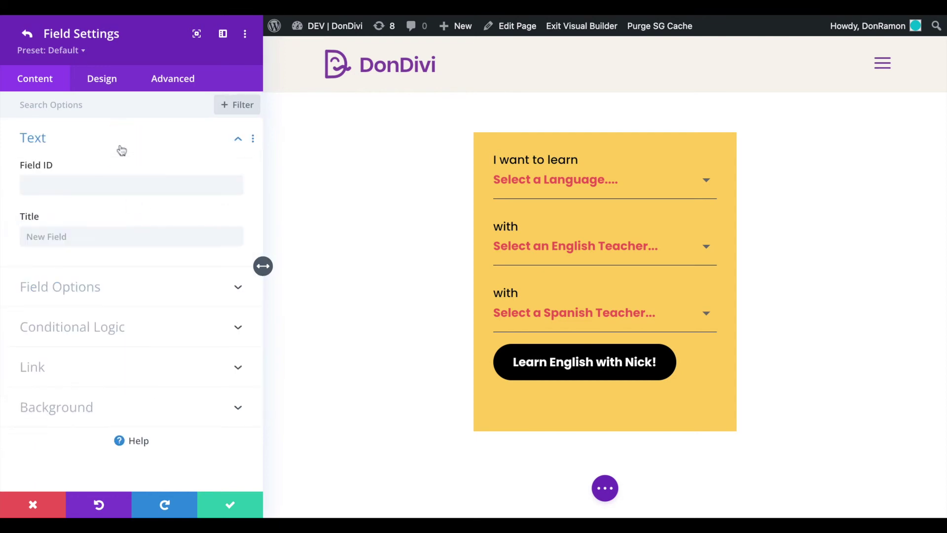
click(46, 235)
key(ctrl+v)
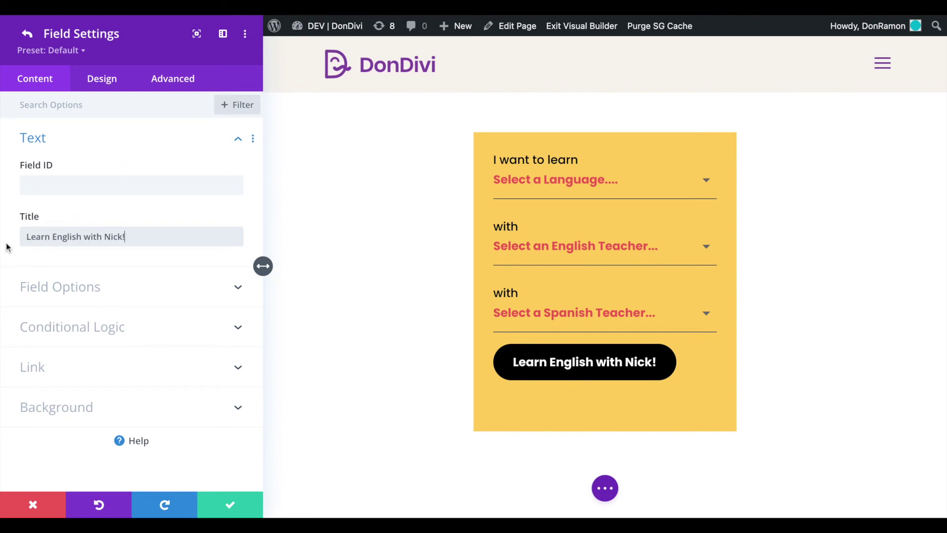
text(tton_en_nick)
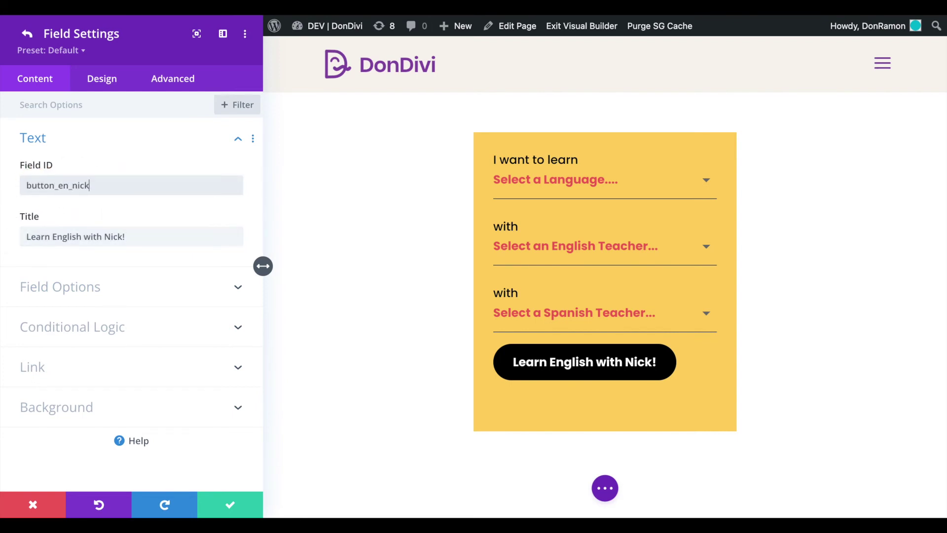
- Set the top margin of the checkbox button field to 50px
click(104, 79)
click(89, 303)
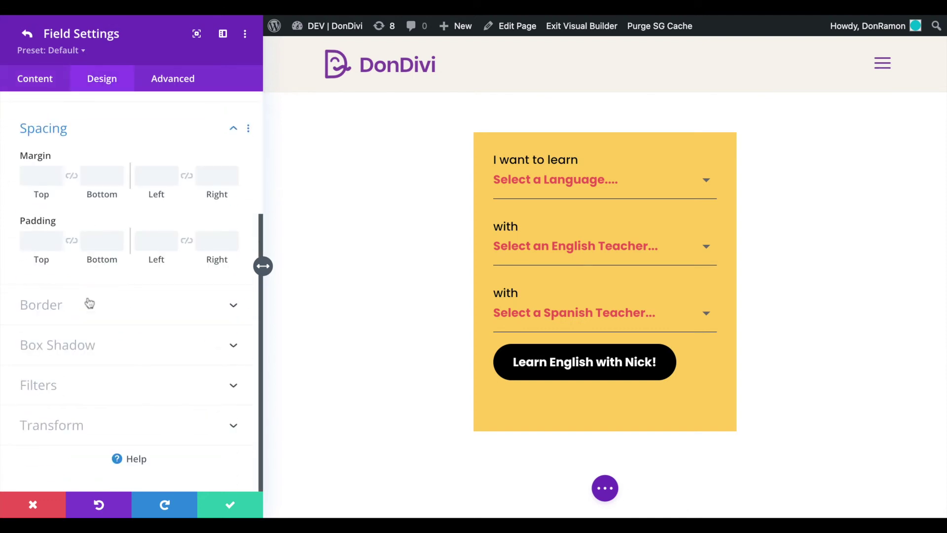
click(39, 176)
text(50px)
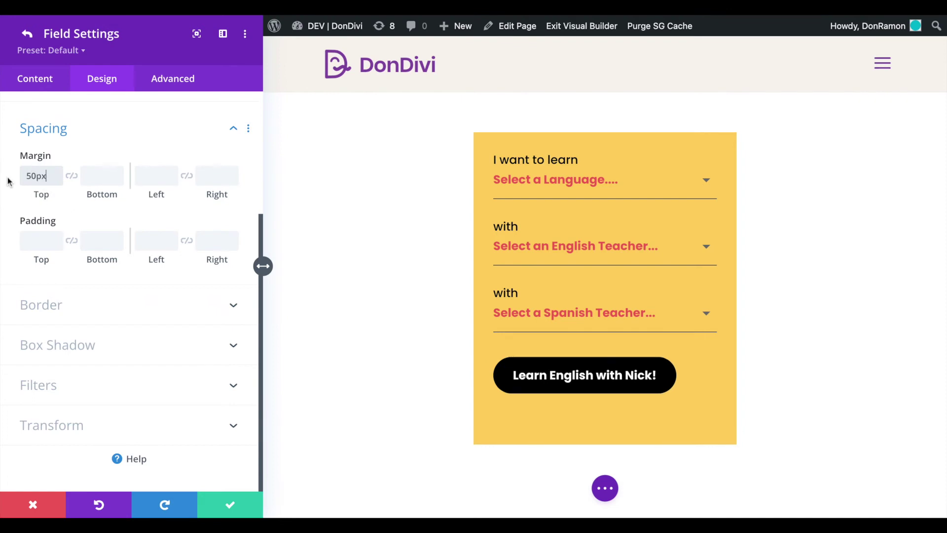
- Duplicate the English button field and set the copy's field ID to "button_es_" plus the first Spanish teacher's name in lowercase
click(25, 33)
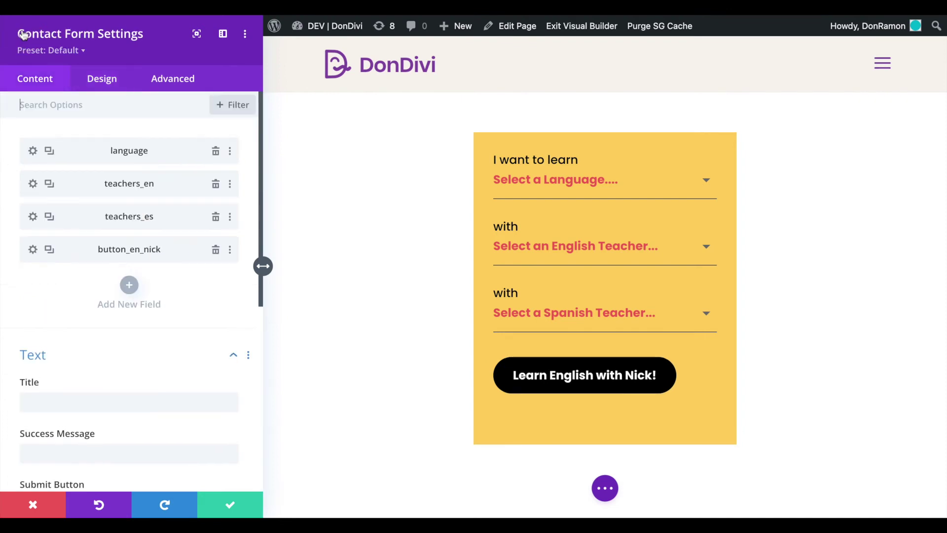
click(49, 250)
click(32, 282)
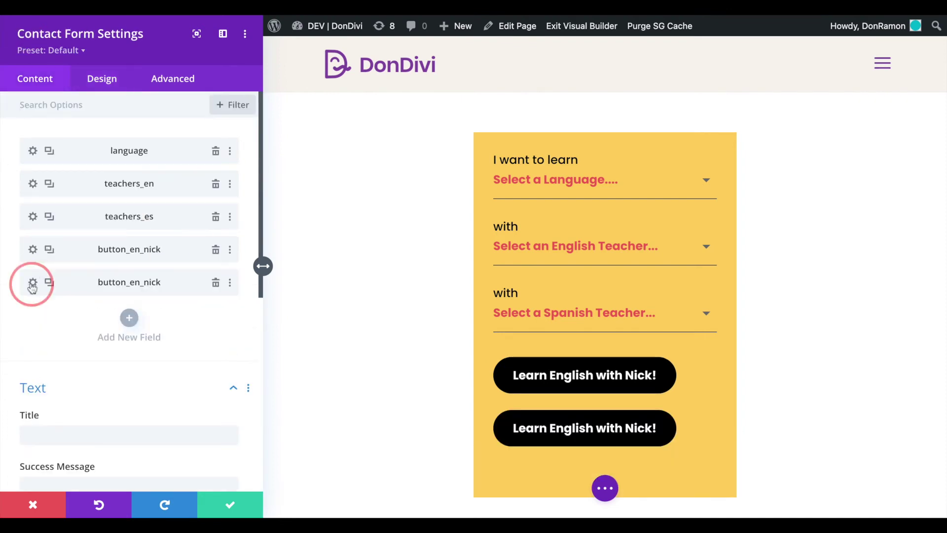
click(59, 185)
drag(59, 185, 108, 204)
text(es_ramon)
- Title the duplicated button field "Learn Spanish with" plus the first Spanish teacher's name and "!", and copy that text
drag(124, 237, 7, 236)
text(Learn Spanish with Ramon!)
drag(165, 234, 10, 235)
key(ctrl+c)
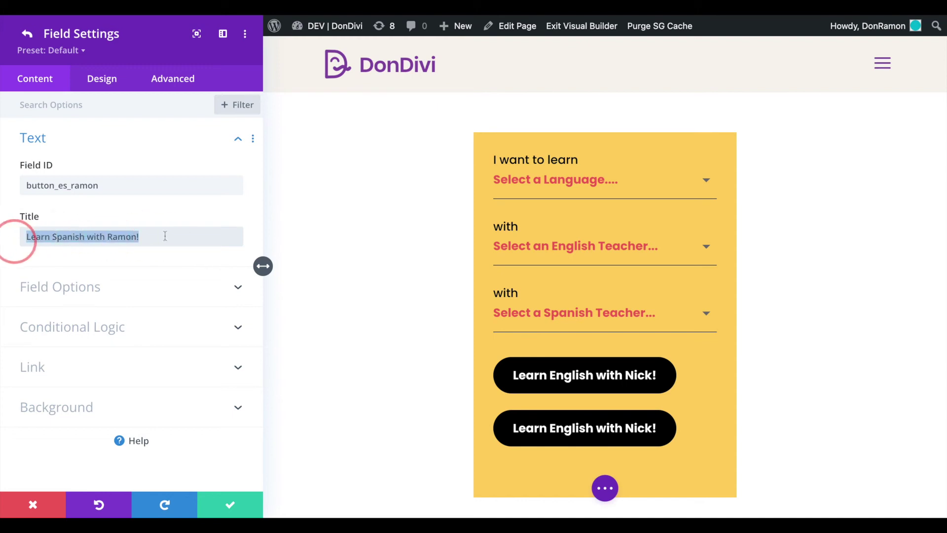
click(32, 245)
- Replace the link text of the duplicated field's checkbox option with the copied Spanish title, keeping the "#" URL
click(138, 286)
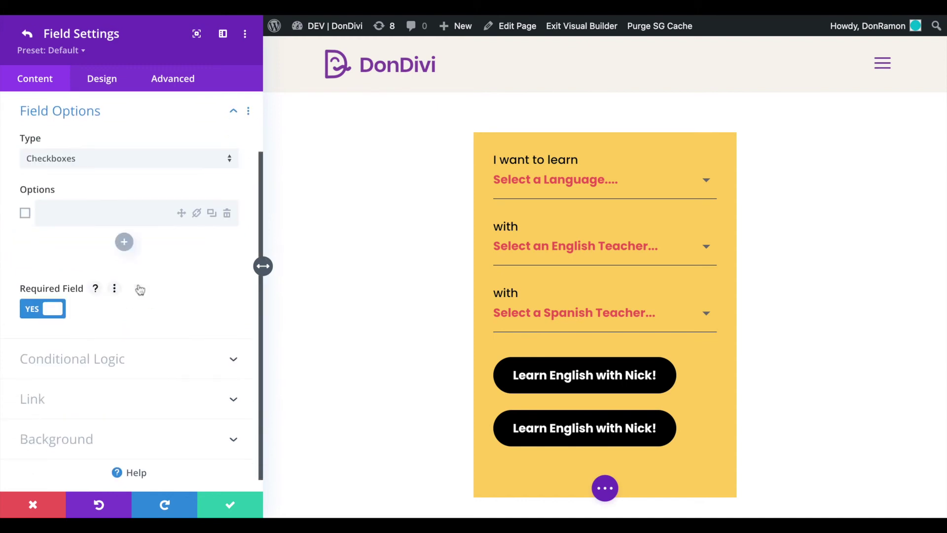
click(197, 214)
click(70, 216)
triple_click(161, 265)
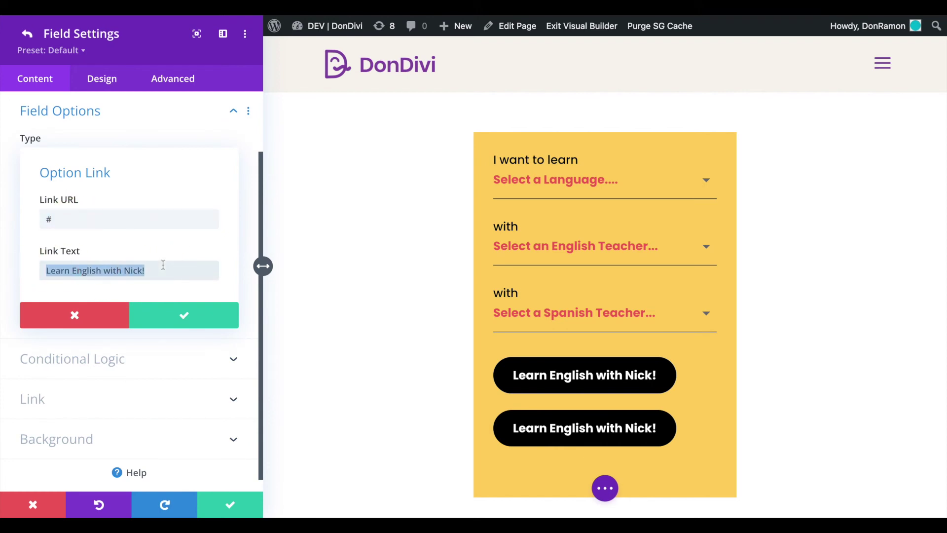
key(ctrl+v)
click(165, 312)
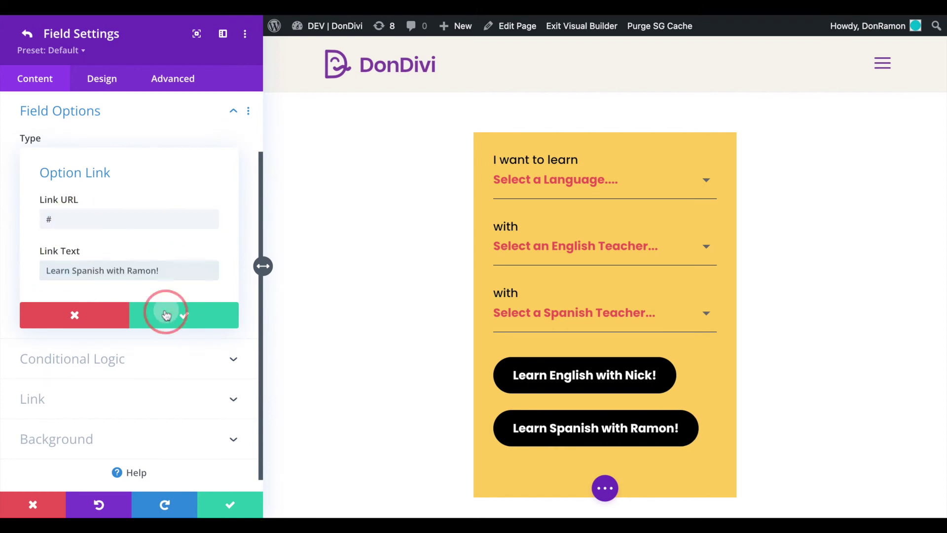
click(25, 38)
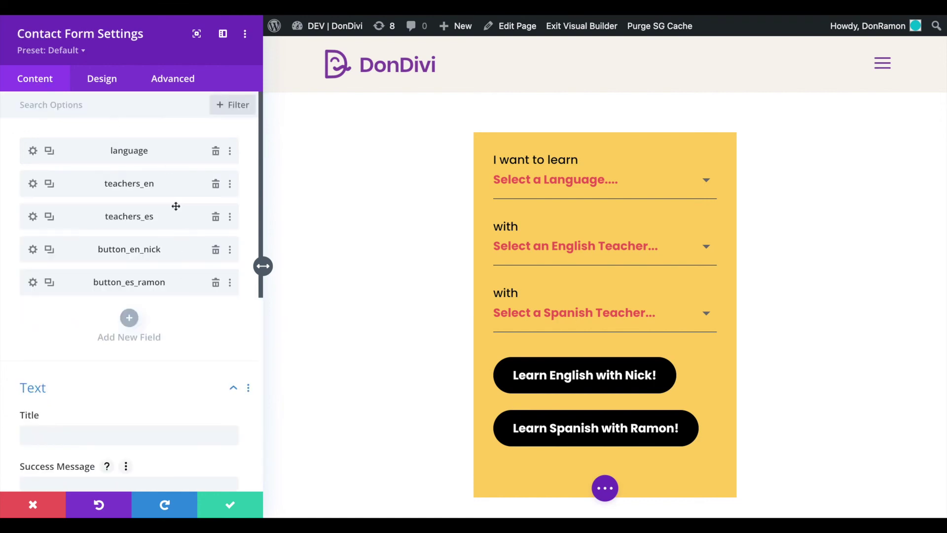
- Enable conditional logic on the teachers_en field with the rule that the language selection equals English
click(34, 183)
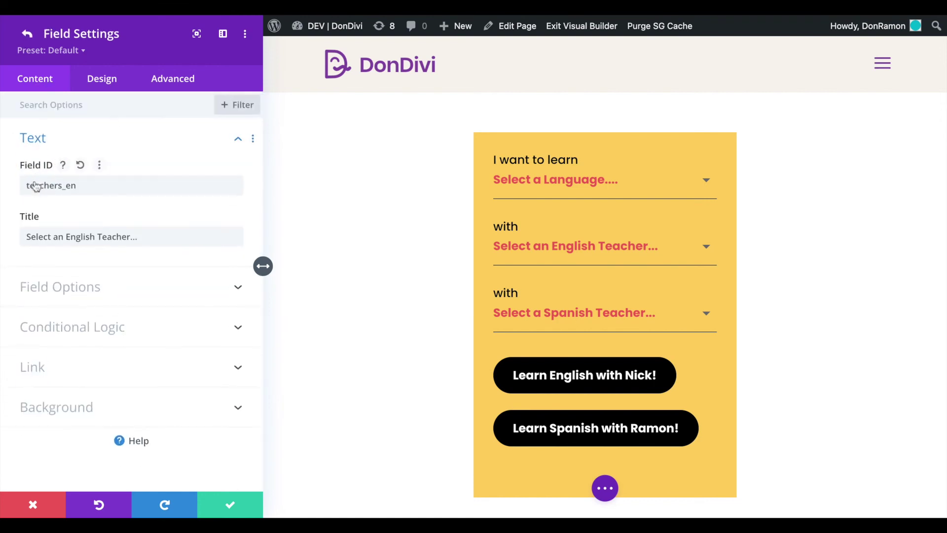
click(132, 332)
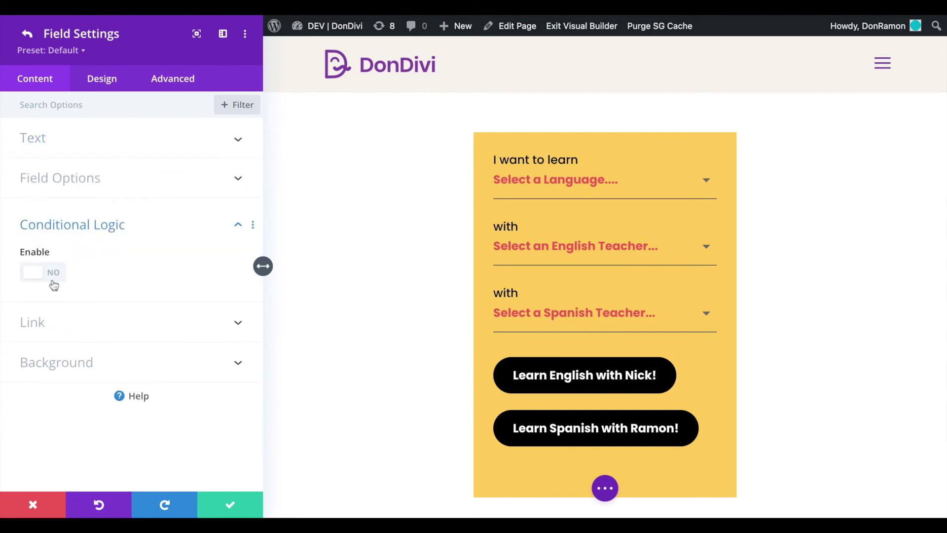
click(40, 275)
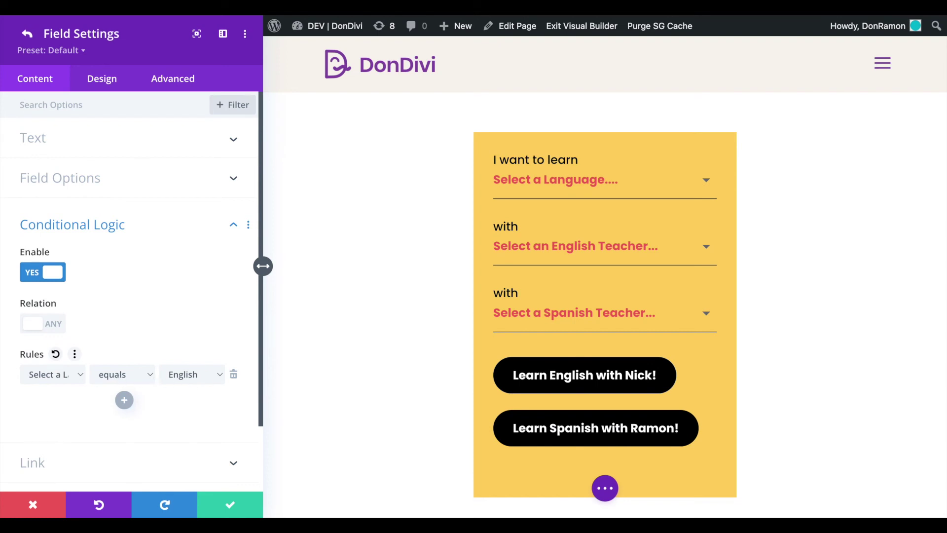
click(27, 34)
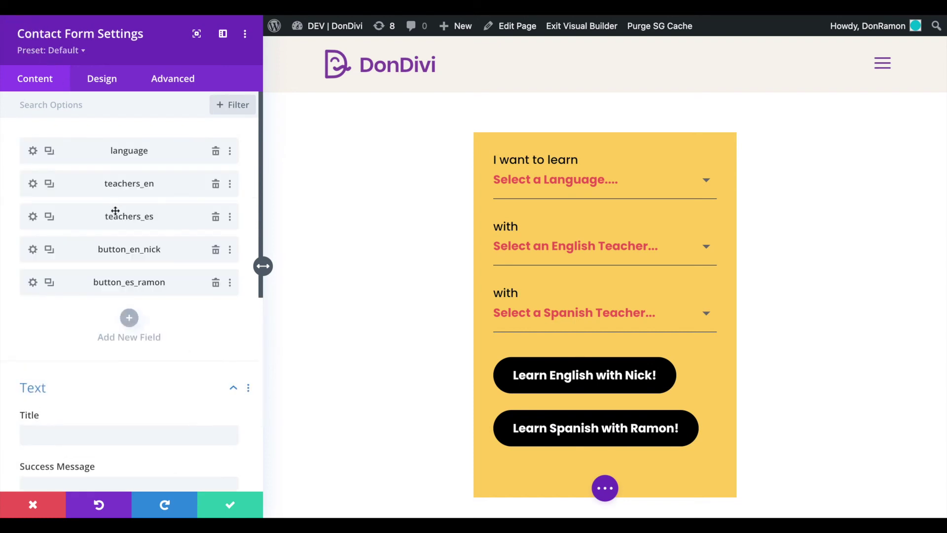
- Enable conditional logic on the teachers_es field with the rule that the language selection equals Spanish
click(33, 216)
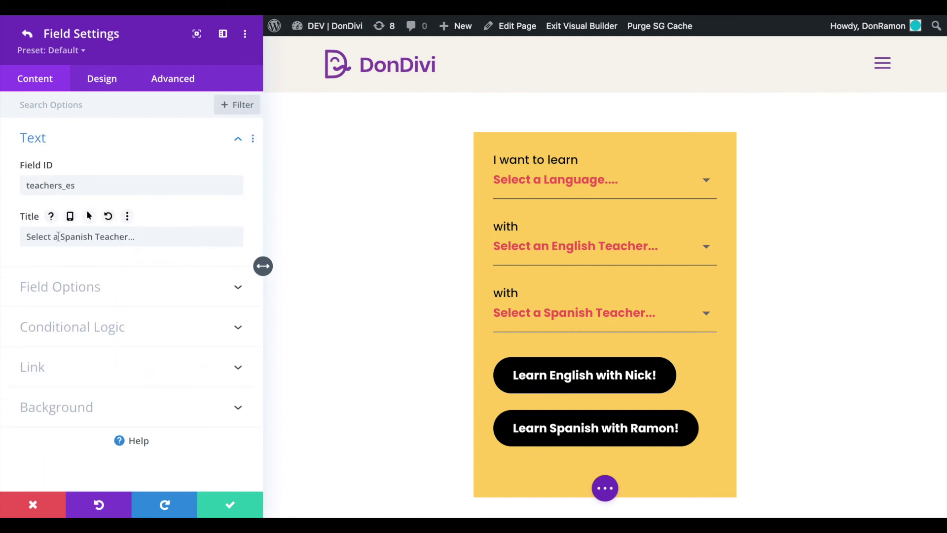
click(109, 330)
click(42, 275)
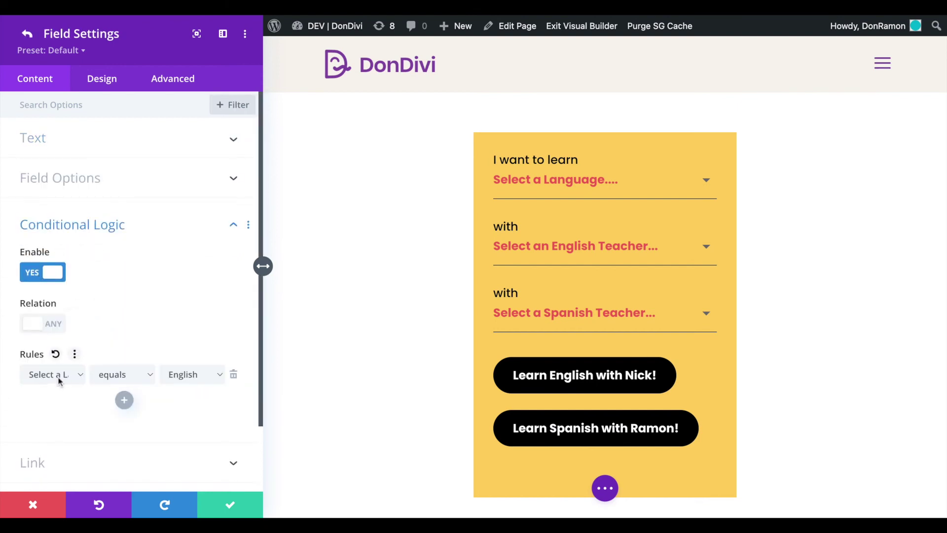
click(192, 391)
click(27, 33)
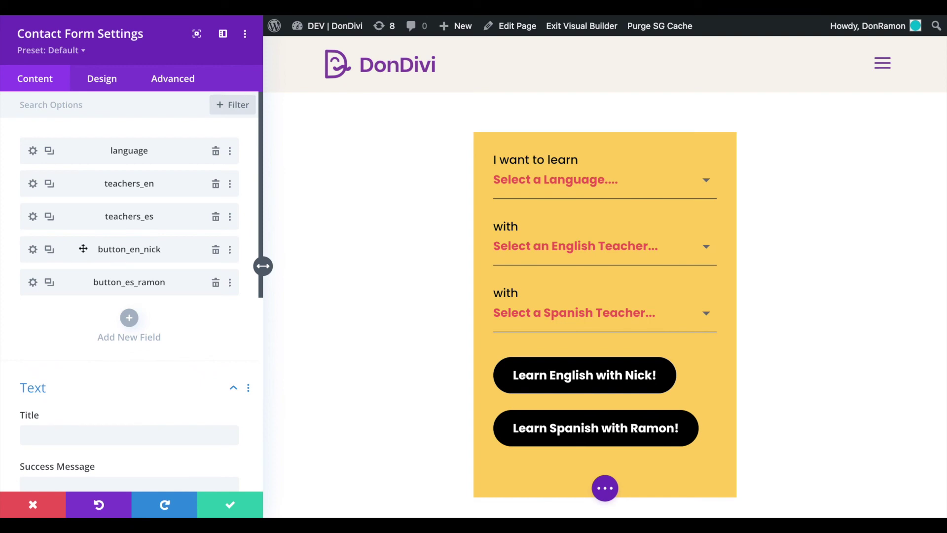
- Enable conditional logic on the English button field with the rule that the English teacher selection equals the first English teacher
click(32, 249)
click(125, 323)
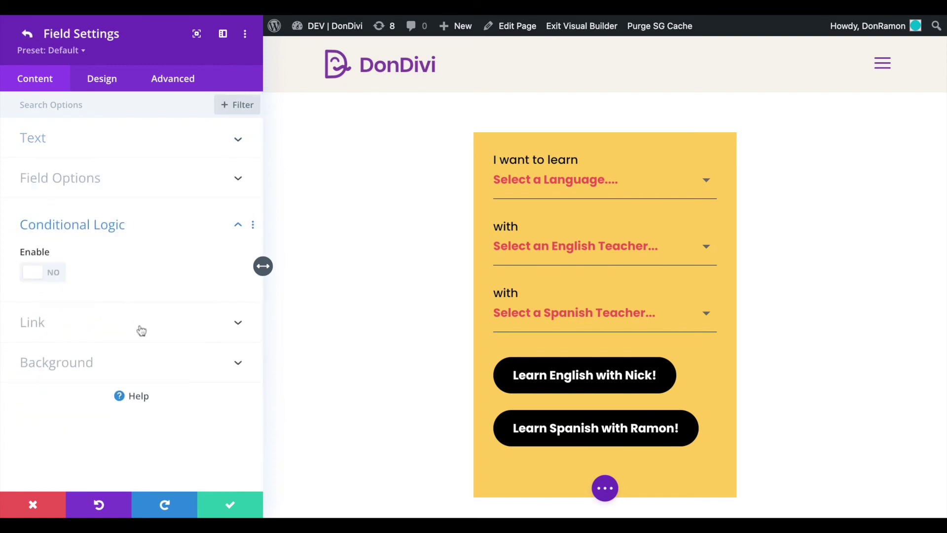
click(39, 273)
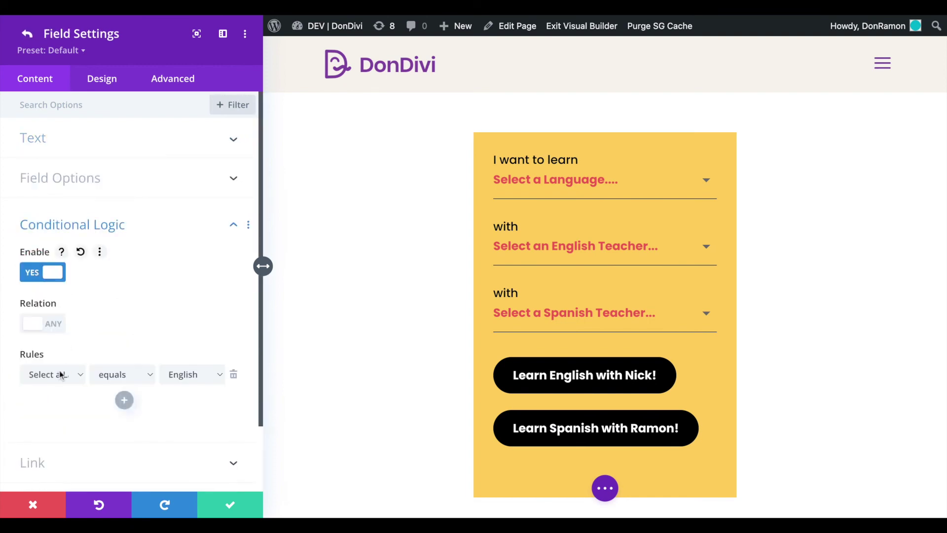
click(54, 391)
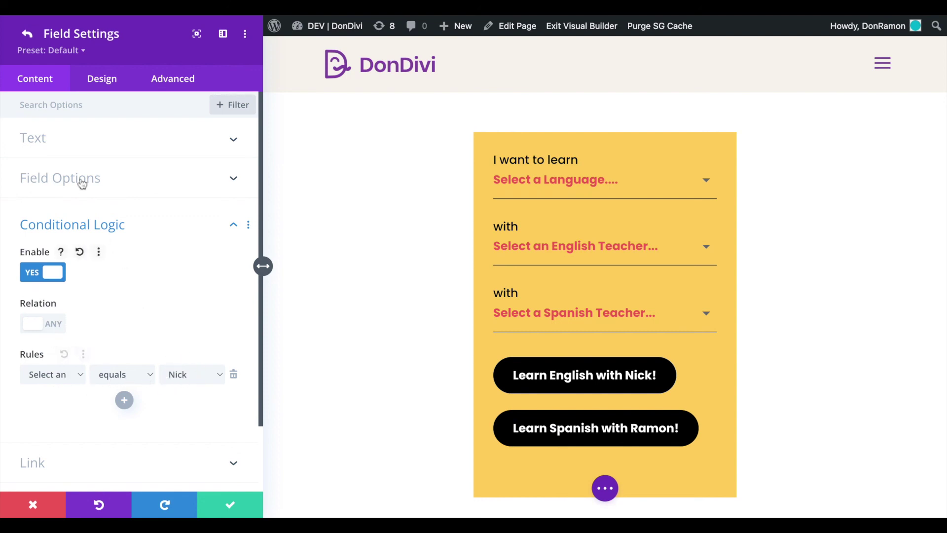
click(27, 33)
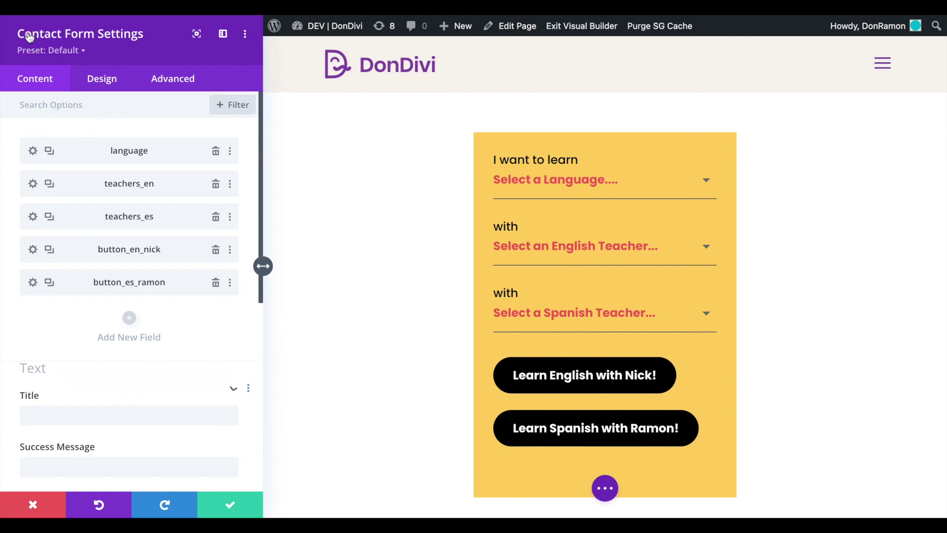
- Enable conditional logic on the Spanish button field with the rule that the Spanish teacher selection equals the first Spanish teacher
click(33, 282)
click(136, 327)
click(38, 271)
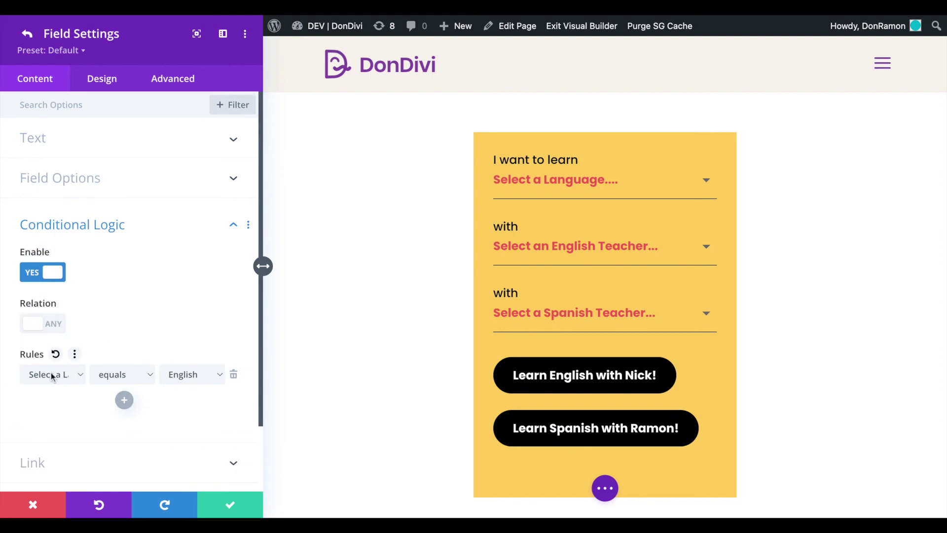
click(53, 409)
click(26, 35)
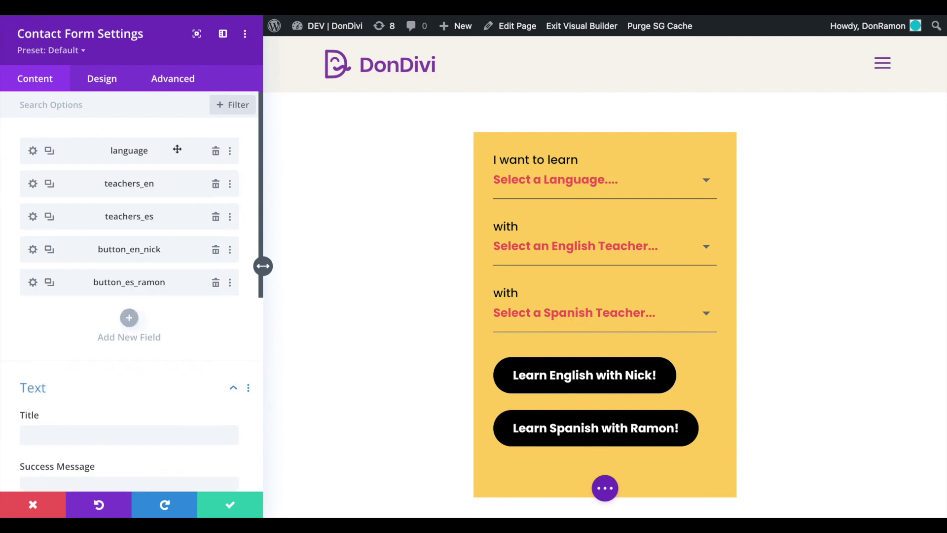
- Save the contact form settings and the page, and exit the Visual Builder to the live page
click(227, 507)
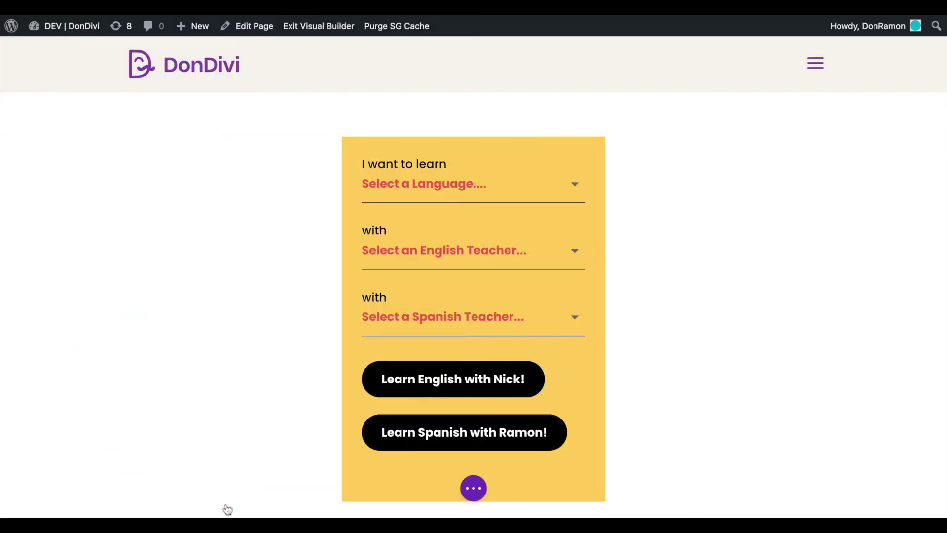
click(473, 488)
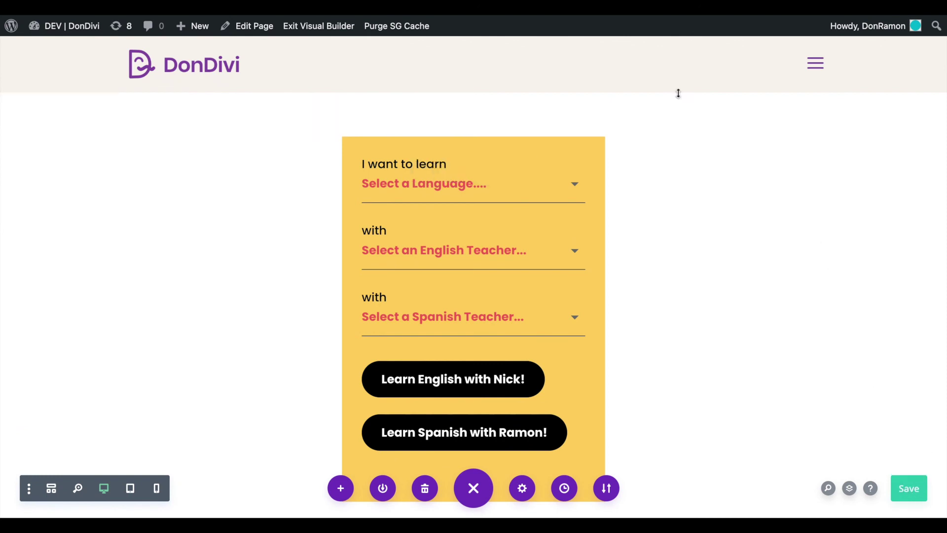
click(315, 24)
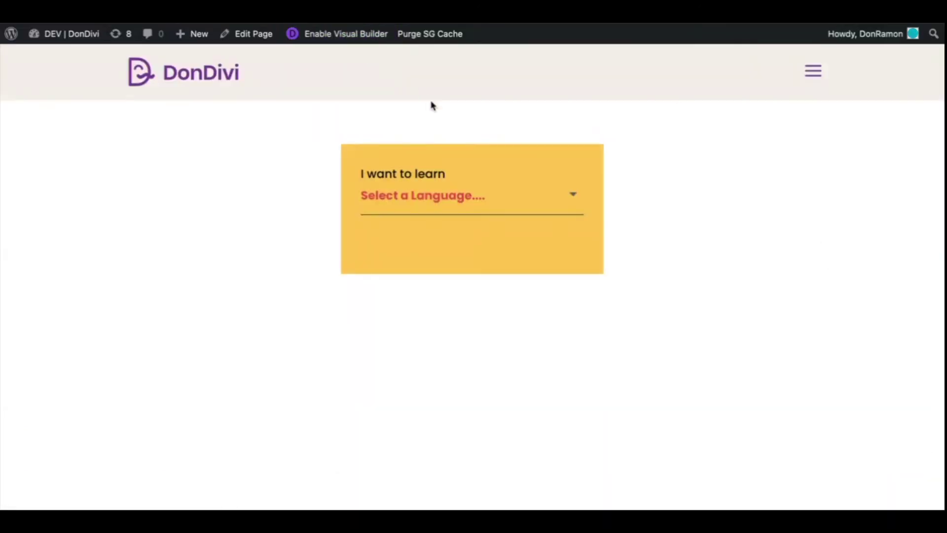
- Test the live form by choosing English as the language and the first English teacher
click(510, 200)
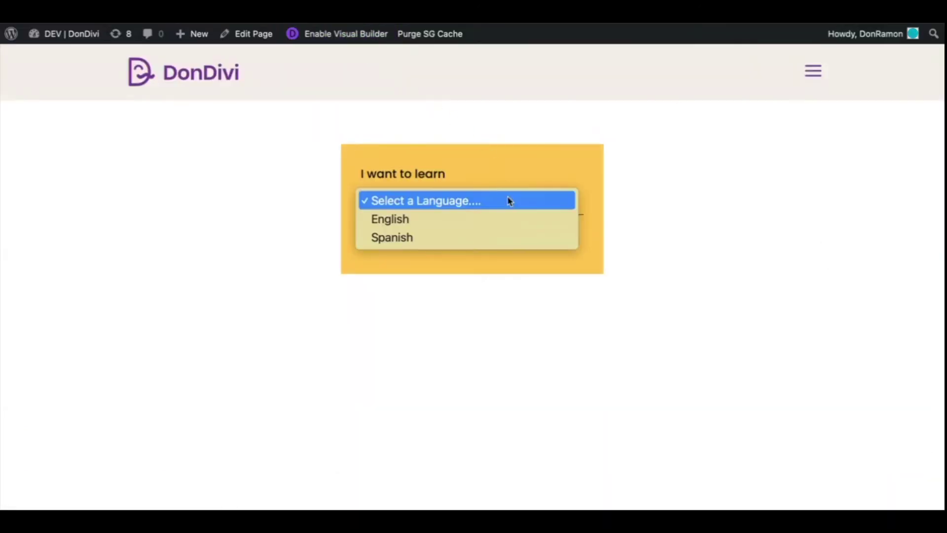
click(507, 227)
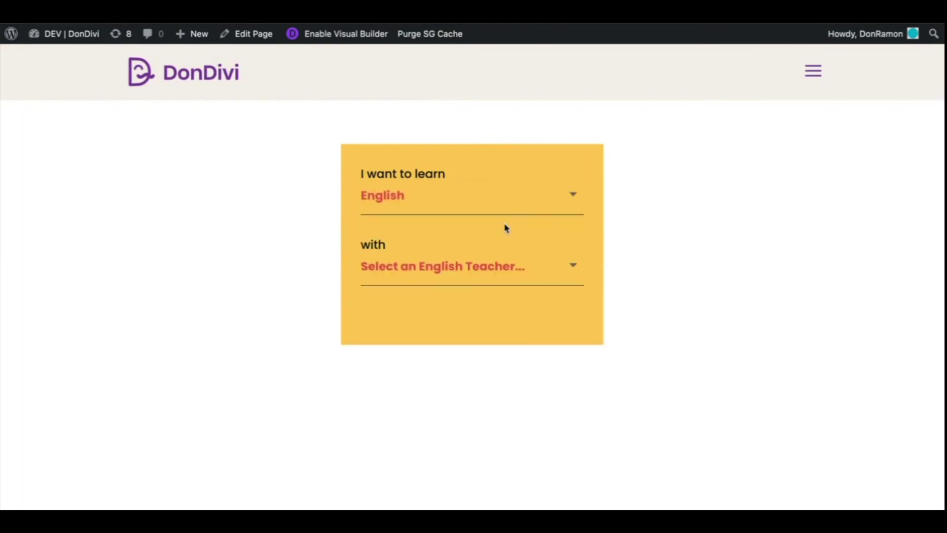
click(511, 270)
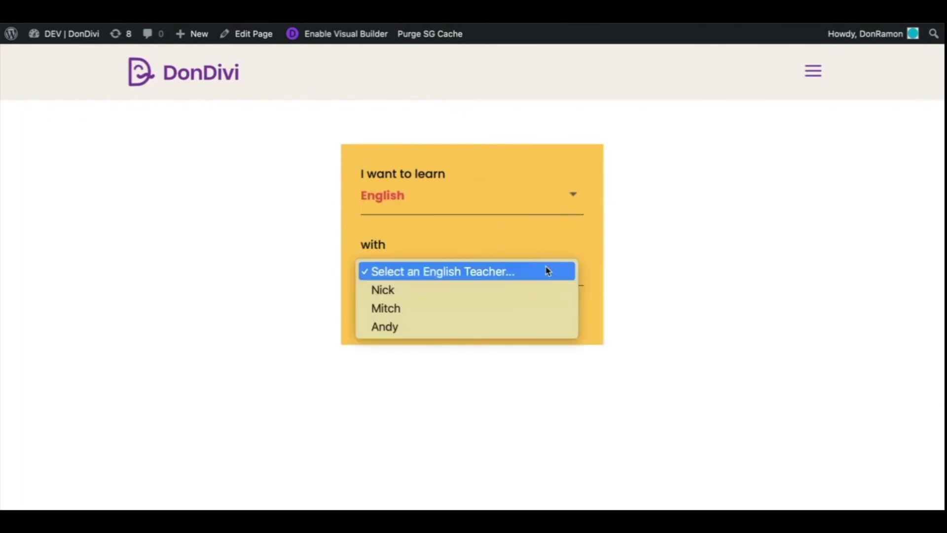
click(540, 295)
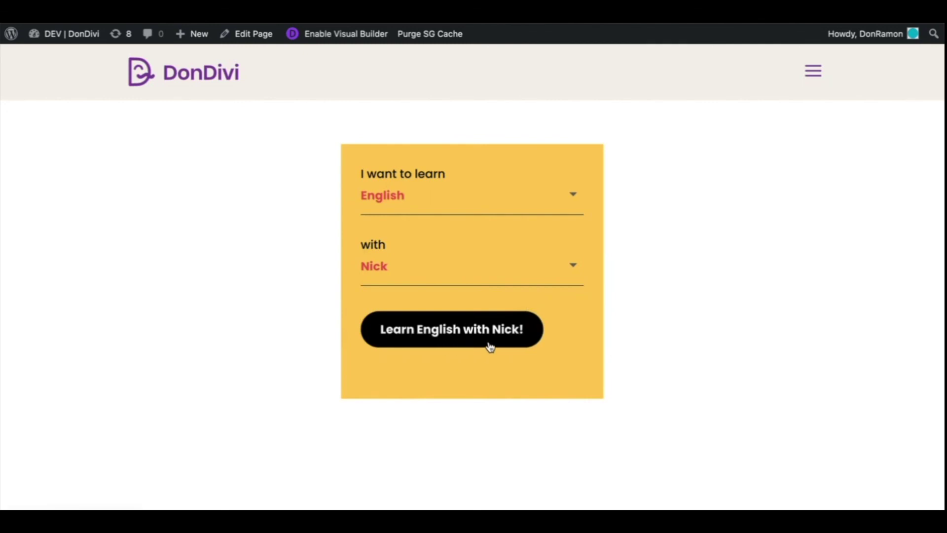
- Test the Spanish path of the live form by choosing Spanish and the first Spanish teacher
click(503, 196)
click(502, 218)
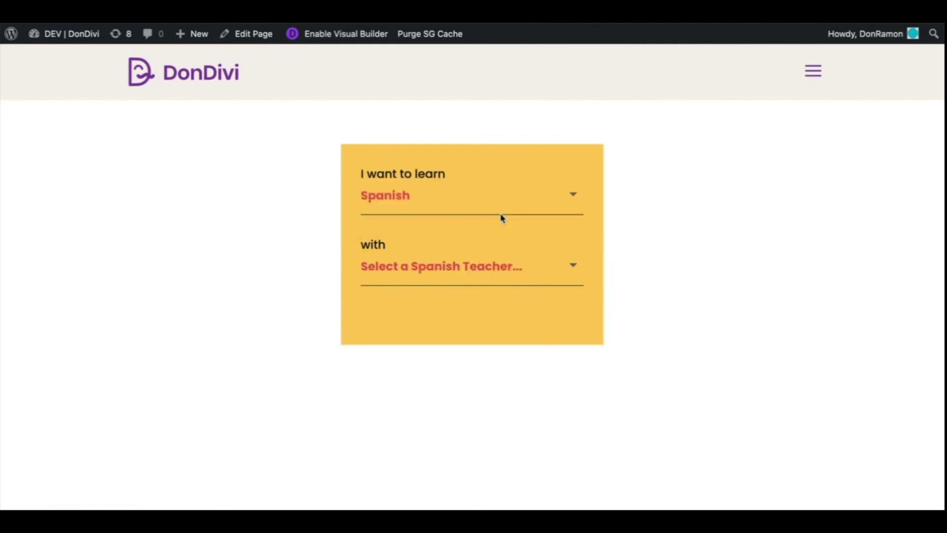
click(546, 272)
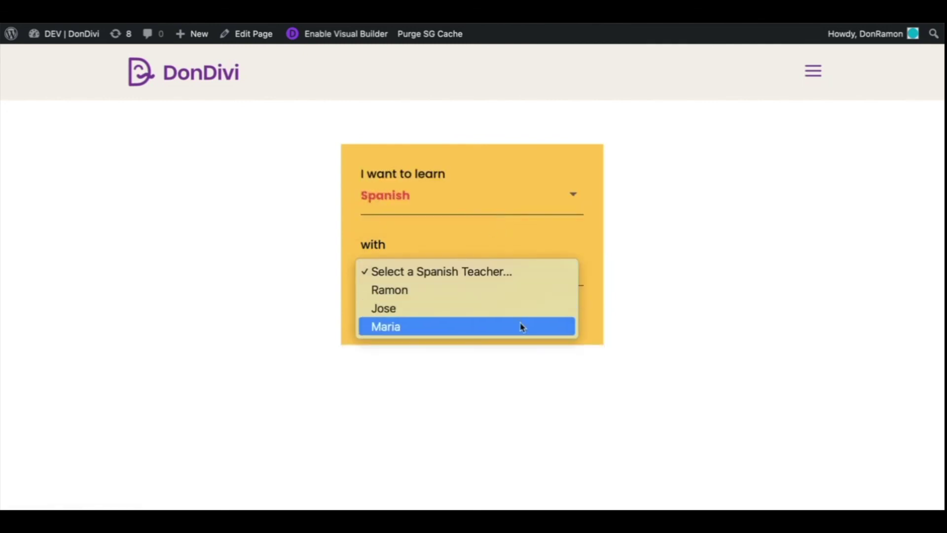
click(521, 295)
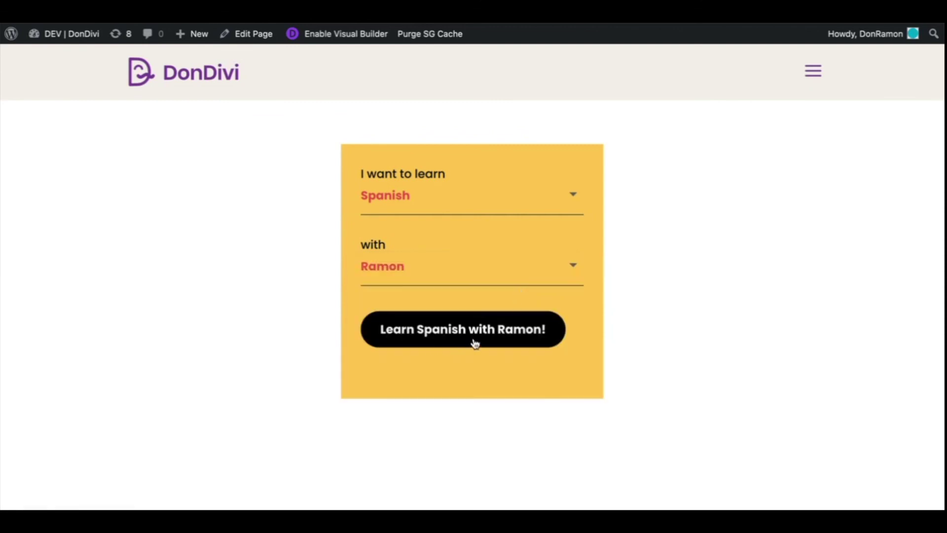
- Switch the live form's language to English and back to Spanish to check the dependent fields
click(509, 192)
click(509, 188)
click(498, 199)
click(493, 220)
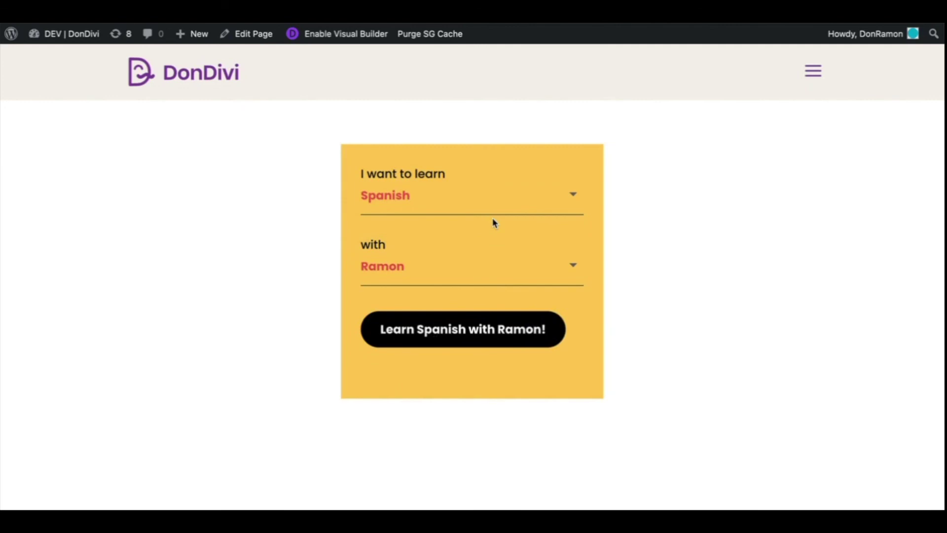